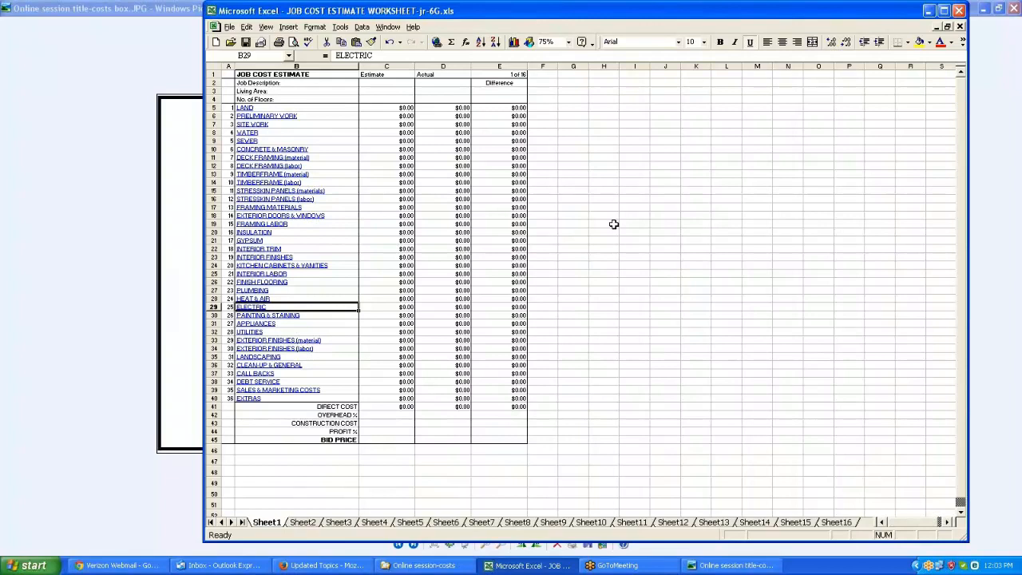
Zoom the summary sheet to fit the job cost estimate table selection
{"action": "left_click", "coordinate": [228, 73]}
{"action": "left_click_drag", "start_coordinate": [228, 73], "coordinate": [535, 448]}
{"action": "left_click", "coordinate": [572, 42]}
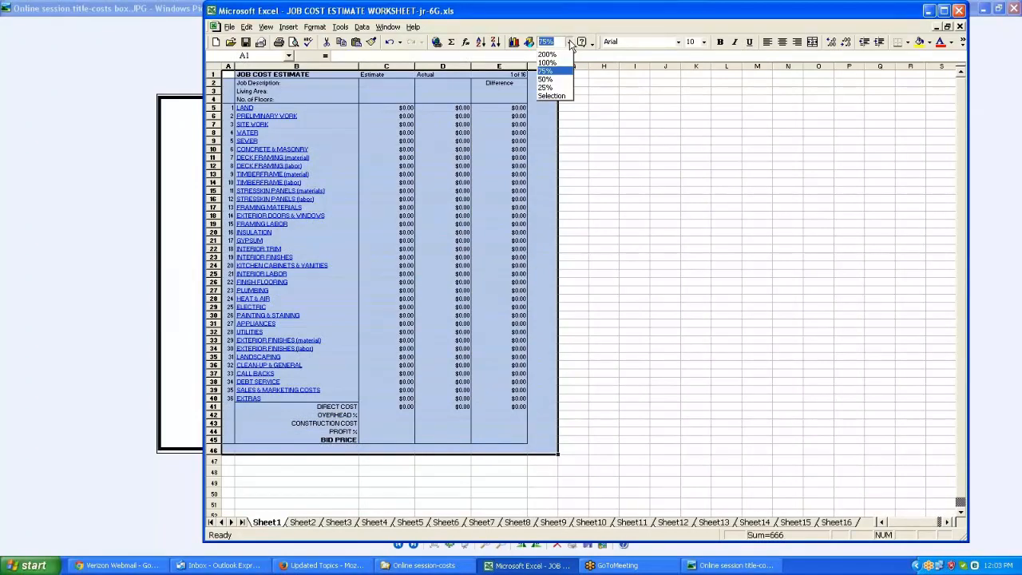
{"action": "left_click", "coordinate": [553, 96]}
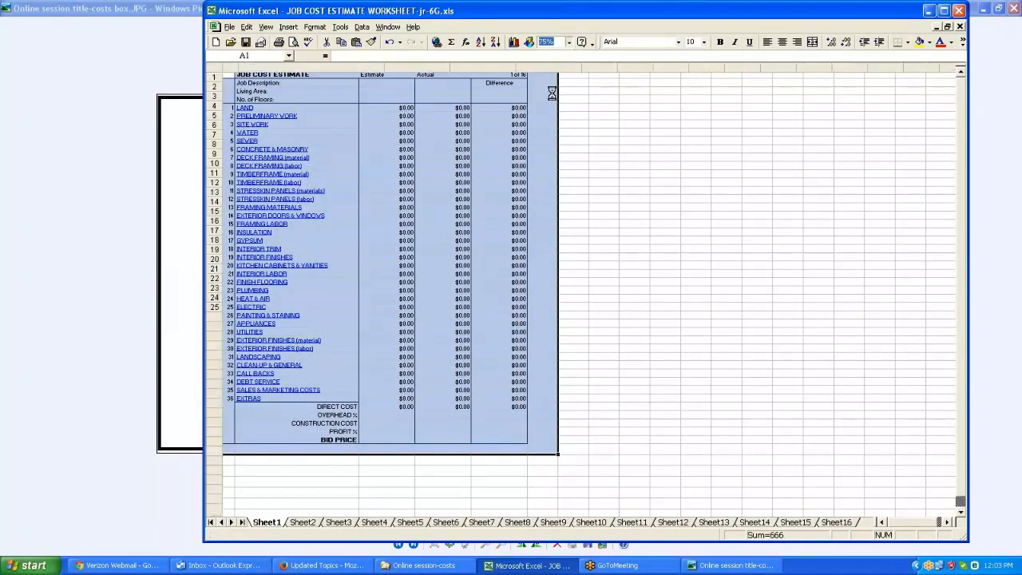
{"action": "left_click", "coordinate": [635, 250]}
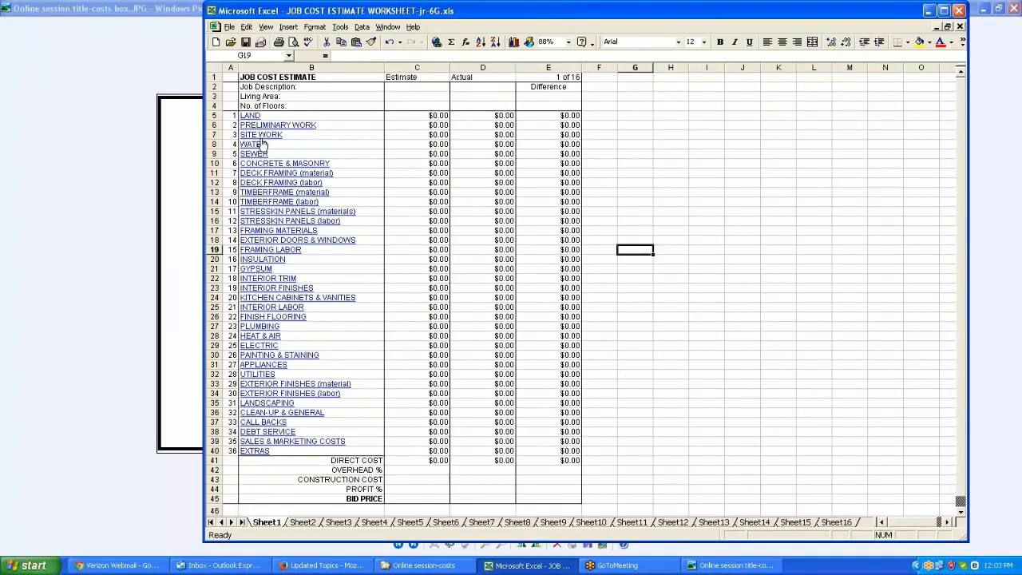
Follow the TIMBERFRAME (material) link to its detail sheet and return to the summary sheet
{"action": "left_click", "coordinate": [281, 194]}
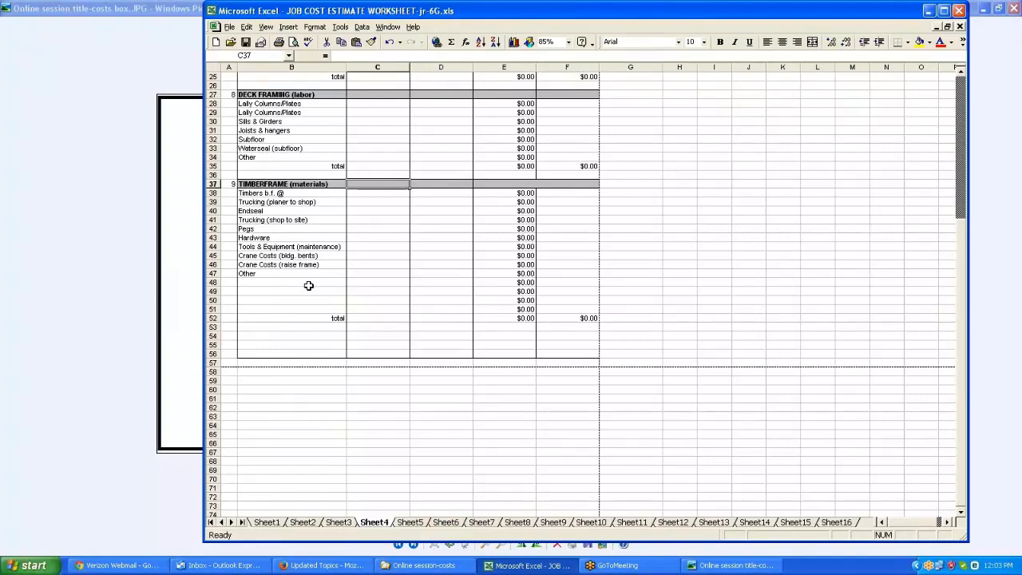
{"action": "scroll", "coordinate": [308, 285], "scroll_direction": "up", "scroll_amount": 8}
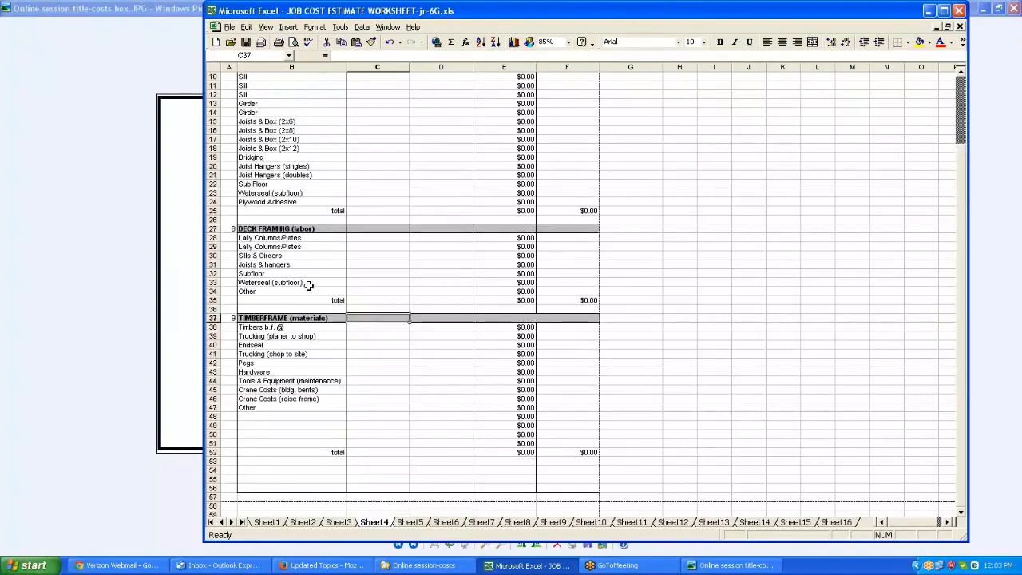
{"action": "left_click", "coordinate": [384, 78]}
{"action": "scroll", "coordinate": [358, 182], "scroll_direction": "down", "scroll_amount": 3}
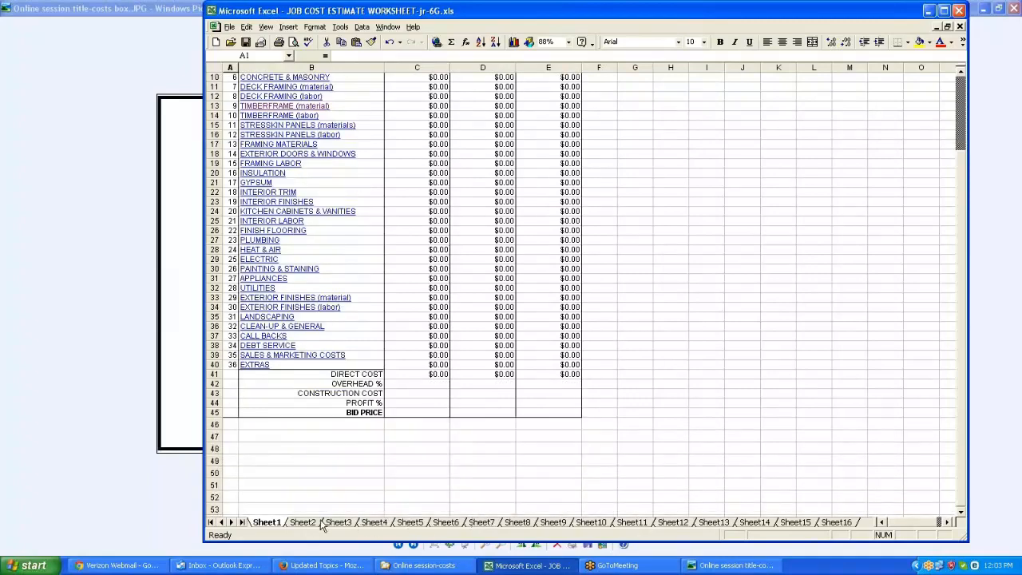
{"action": "scroll", "coordinate": [388, 485], "scroll_direction": "up", "scroll_amount": 3}
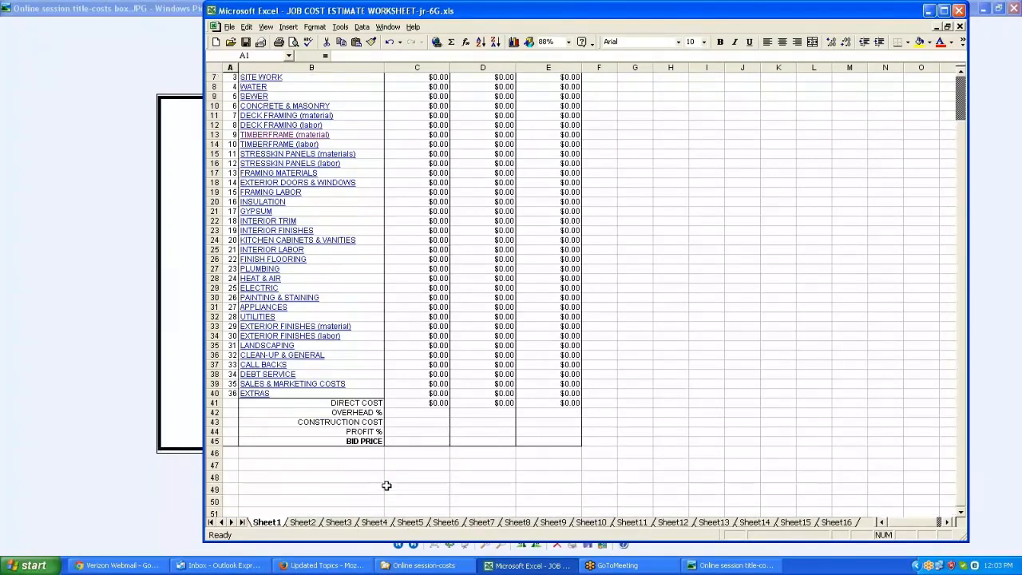
Open the site work detail sheet and enter a Tree Removal quantity of 1 at 4000 per unit
{"action": "left_click", "coordinate": [266, 115]}
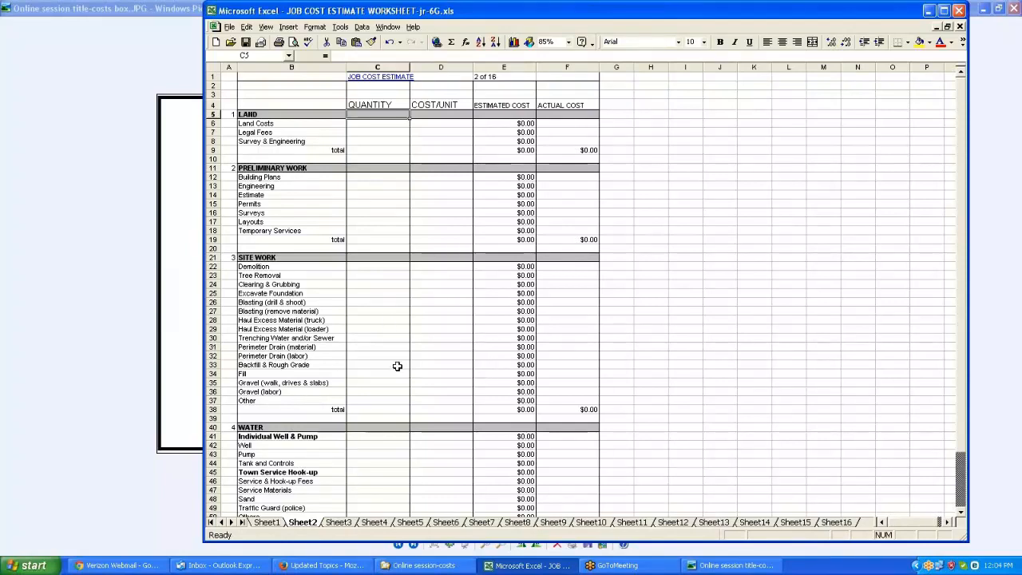
{"action": "left_click", "coordinate": [389, 275]}
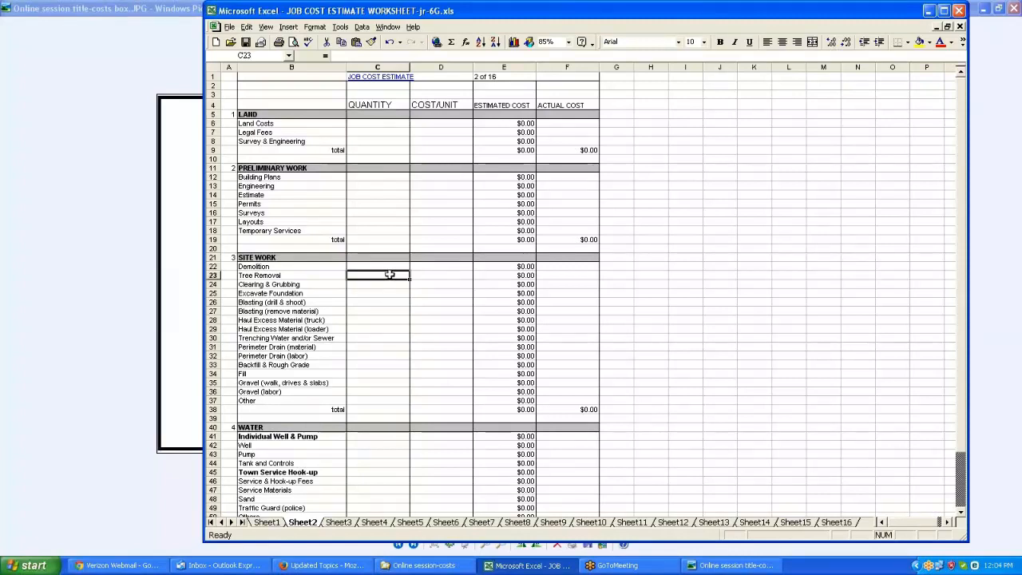
{"action": "type", "text": "1"}
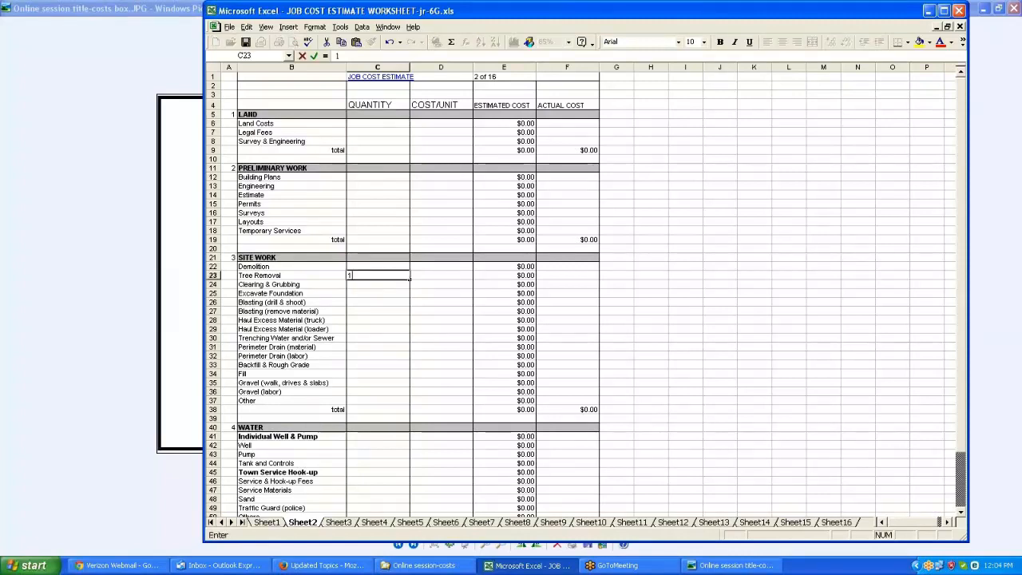
{"action": "left_click", "coordinate": [442, 277]}
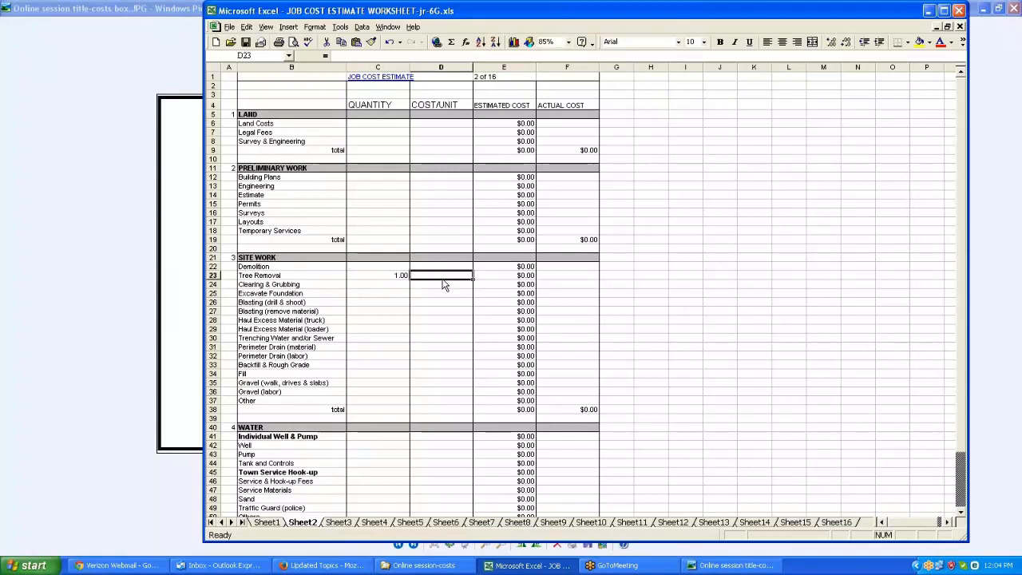
{"action": "type", "text": "4000"}
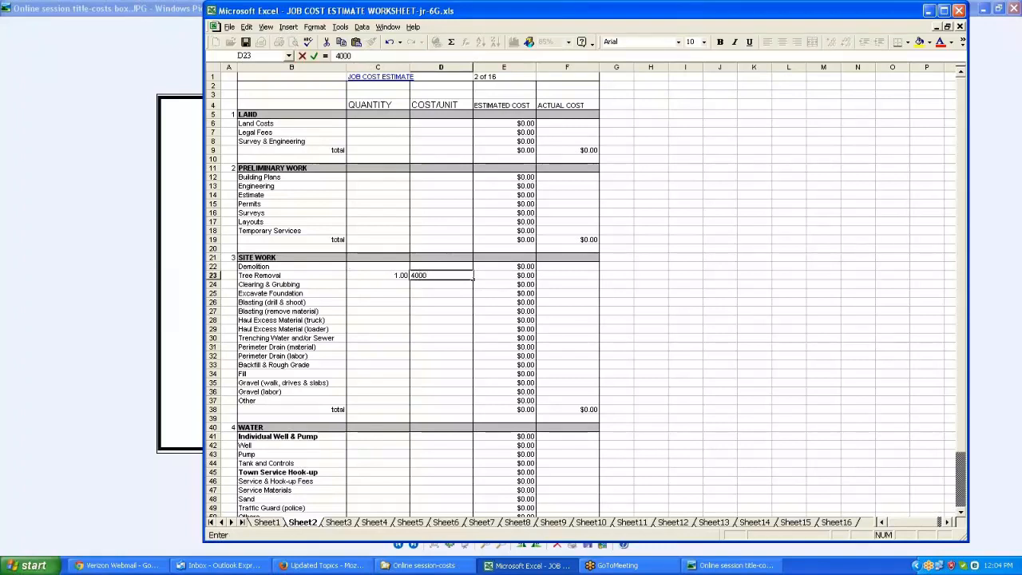
{"action": "left_click", "coordinate": [445, 284]}
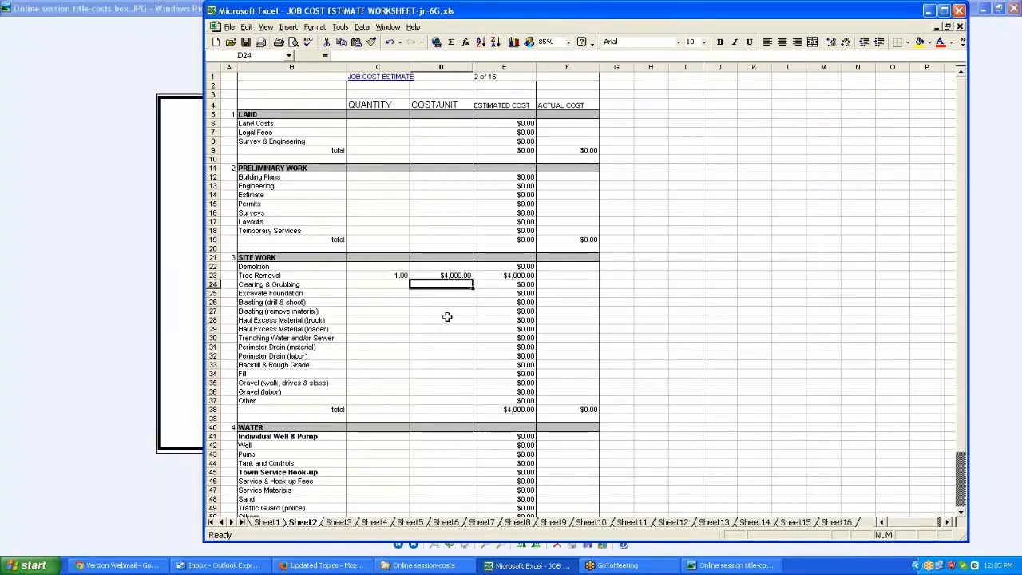
Enter an actual cost of 4200 for Tree Removal
{"action": "left_click", "coordinate": [564, 275]}
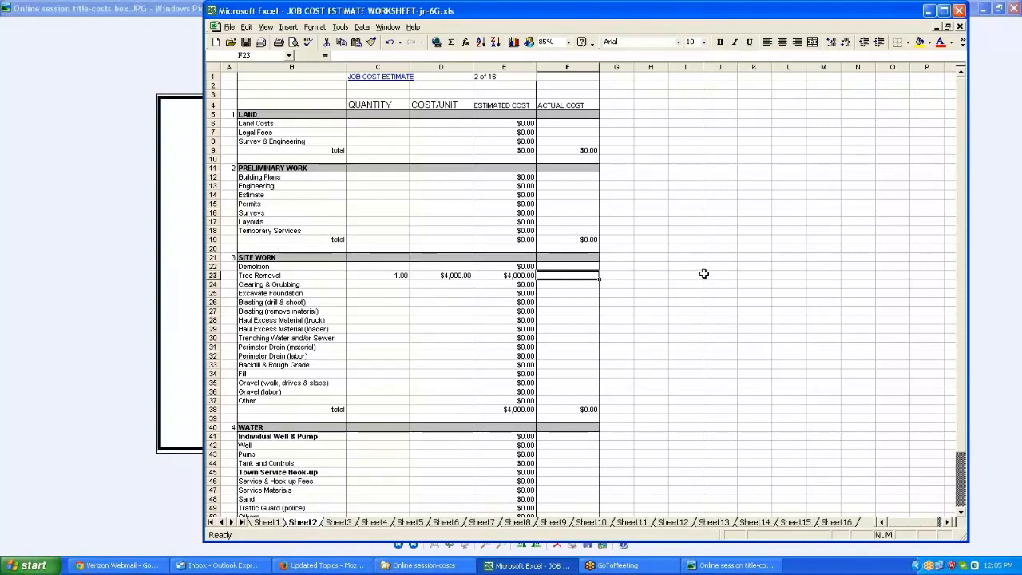
{"action": "type", "text": "4200"}
{"action": "key", "text": "Return"}
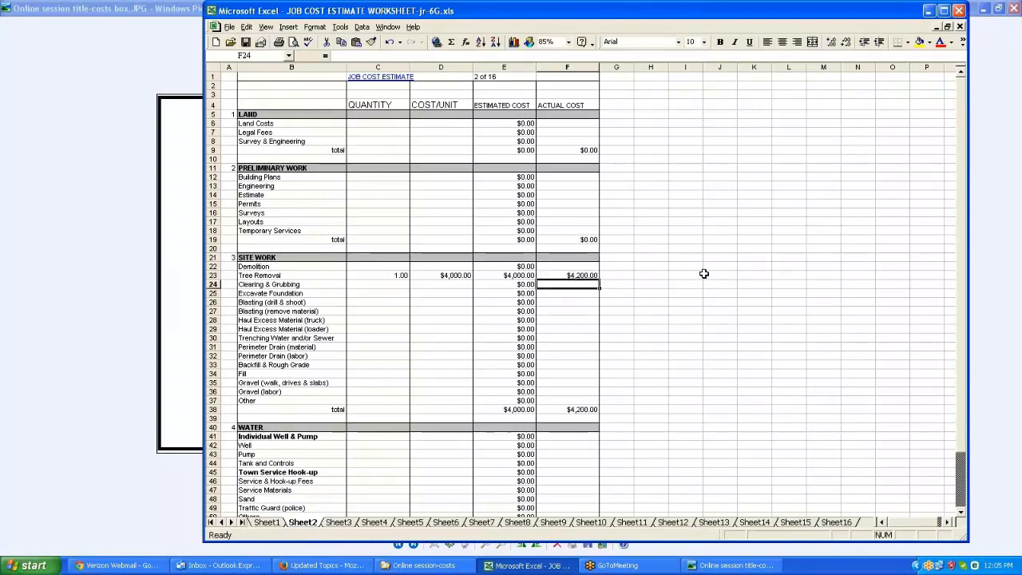
Check the site work totals on the summary sheet, then return to the site work detail sheet
{"action": "scroll", "coordinate": [703, 273], "scroll_direction": "down", "scroll_amount": 3}
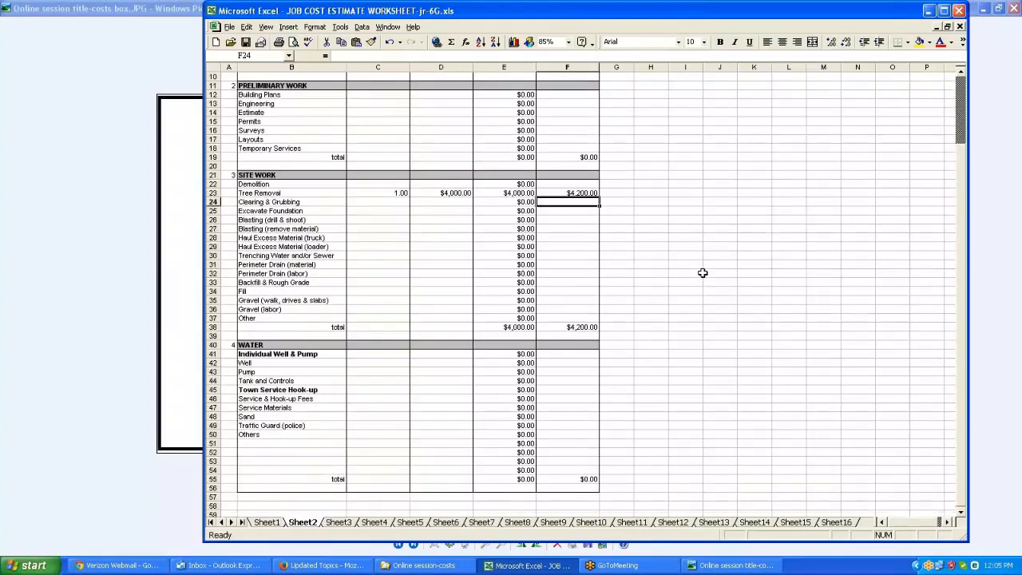
{"action": "scroll", "coordinate": [702, 273], "scroll_direction": "down", "scroll_amount": 2}
{"action": "scroll", "coordinate": [703, 274], "scroll_direction": "up", "scroll_amount": 5}
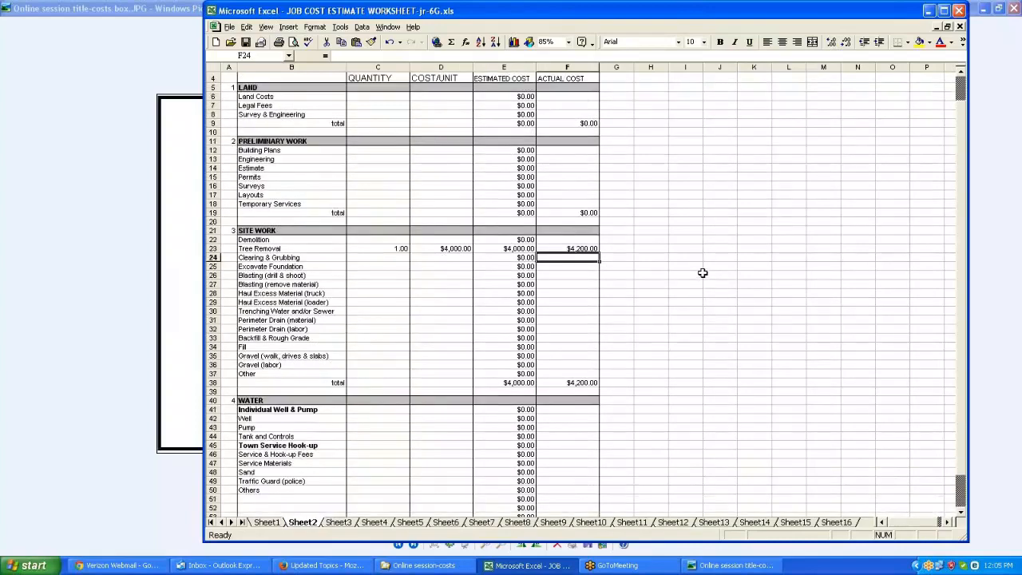
{"action": "scroll", "coordinate": [703, 273], "scroll_direction": "down", "scroll_amount": 3}
{"action": "left_click", "coordinate": [269, 522]}
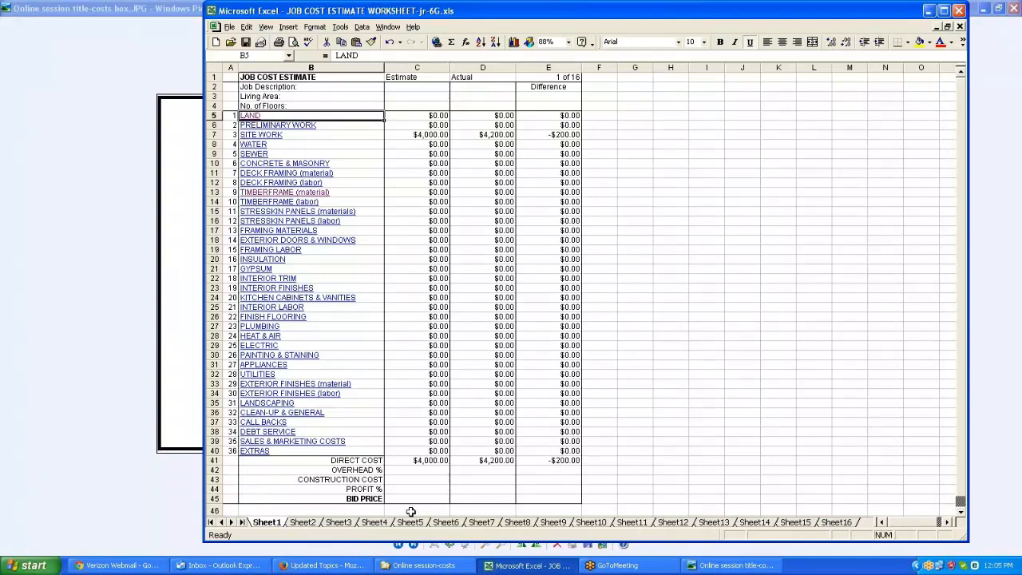
{"action": "left_click", "coordinate": [303, 523]}
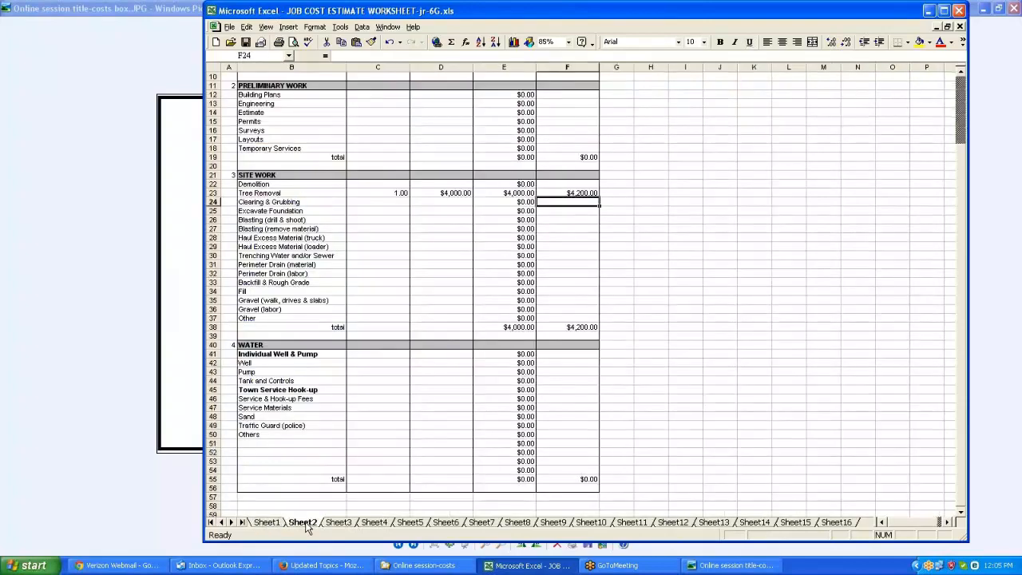
Browse the detail sheets for water, sewer, concrete and deck framing
{"action": "scroll", "coordinate": [306, 527], "scroll_direction": "up", "scroll_amount": 3}
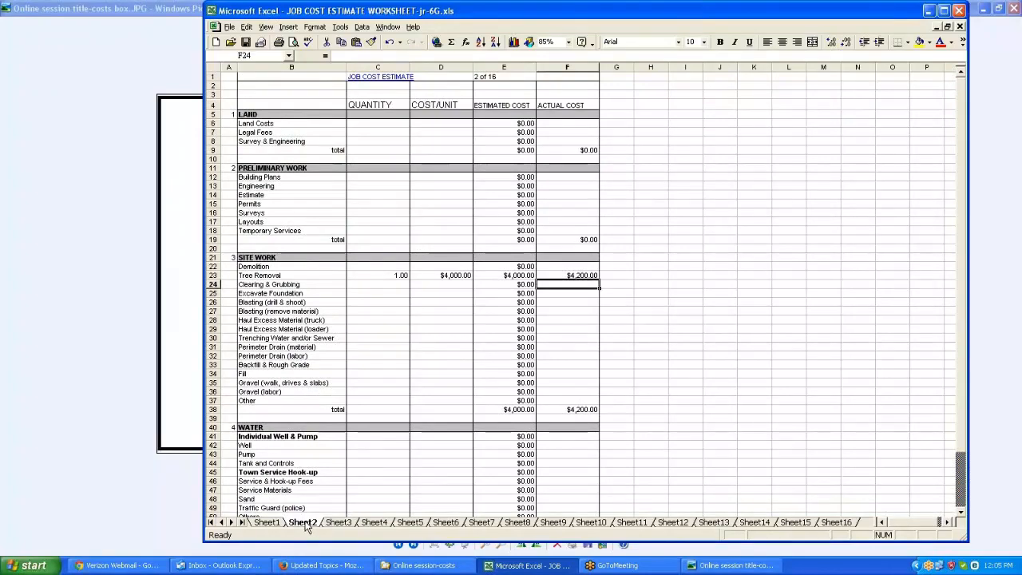
{"action": "scroll", "coordinate": [306, 527], "scroll_direction": "down", "scroll_amount": 4}
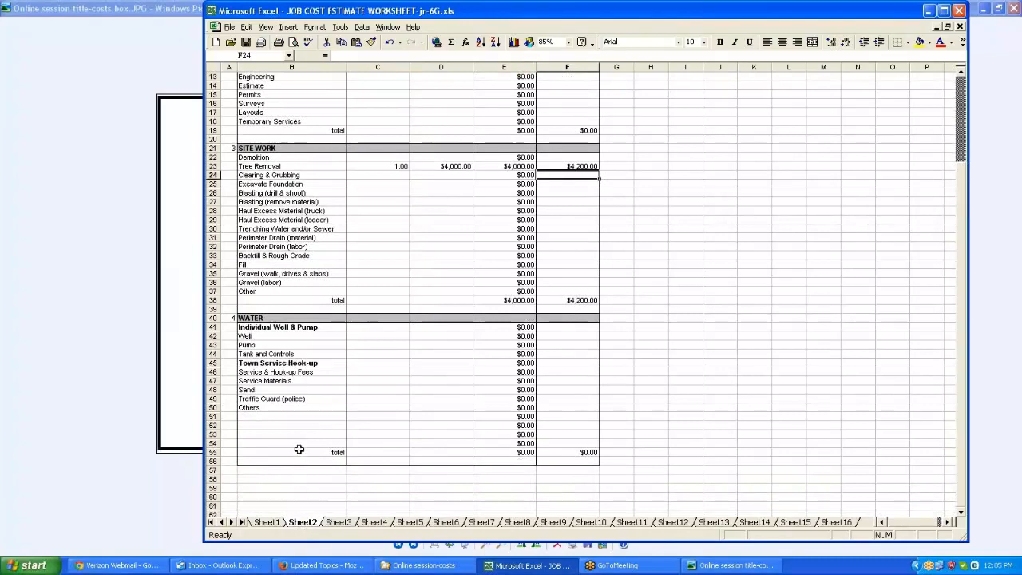
{"action": "scroll", "coordinate": [297, 441], "scroll_direction": "down", "scroll_amount": 1}
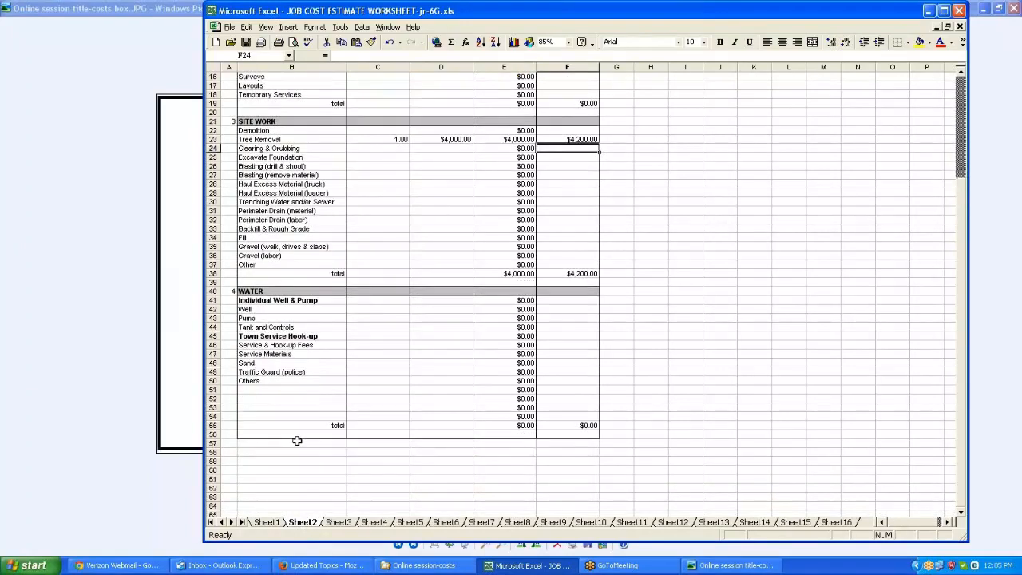
{"action": "left_click", "coordinate": [339, 522]}
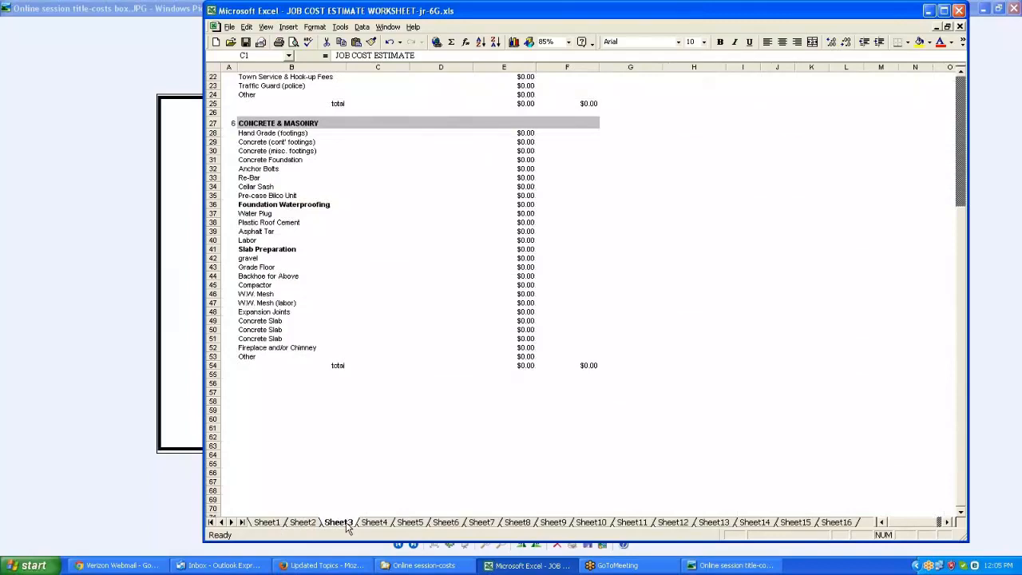
{"action": "scroll", "coordinate": [347, 527], "scroll_direction": "up", "scroll_amount": 7}
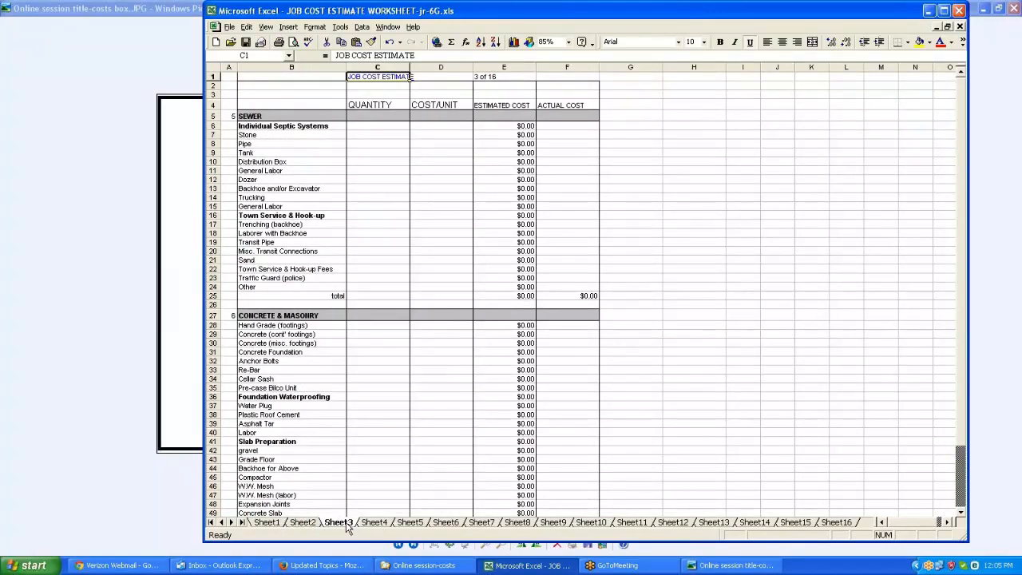
{"action": "scroll", "coordinate": [348, 528], "scroll_direction": "down", "scroll_amount": 4}
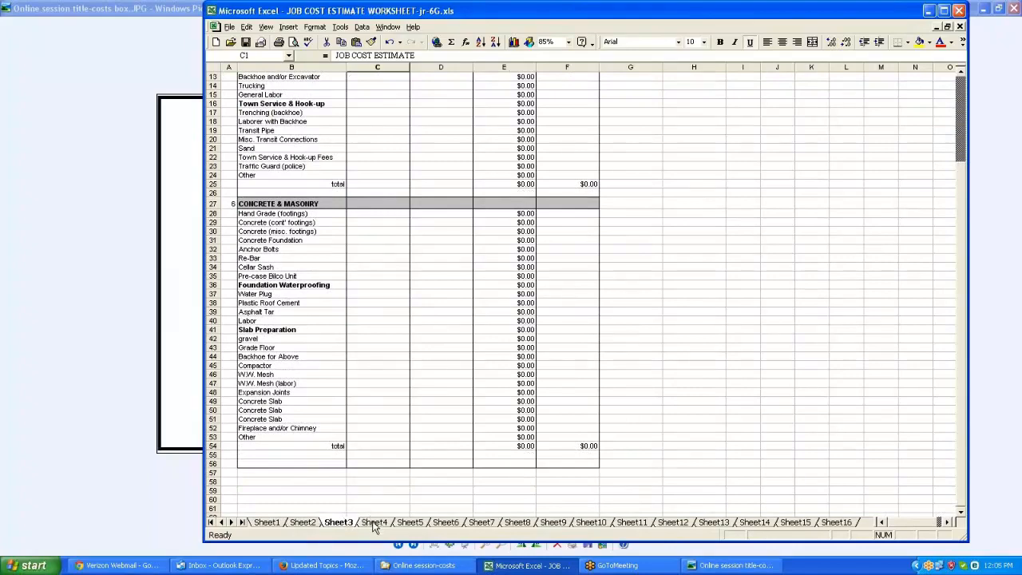
{"action": "left_click", "coordinate": [376, 522]}
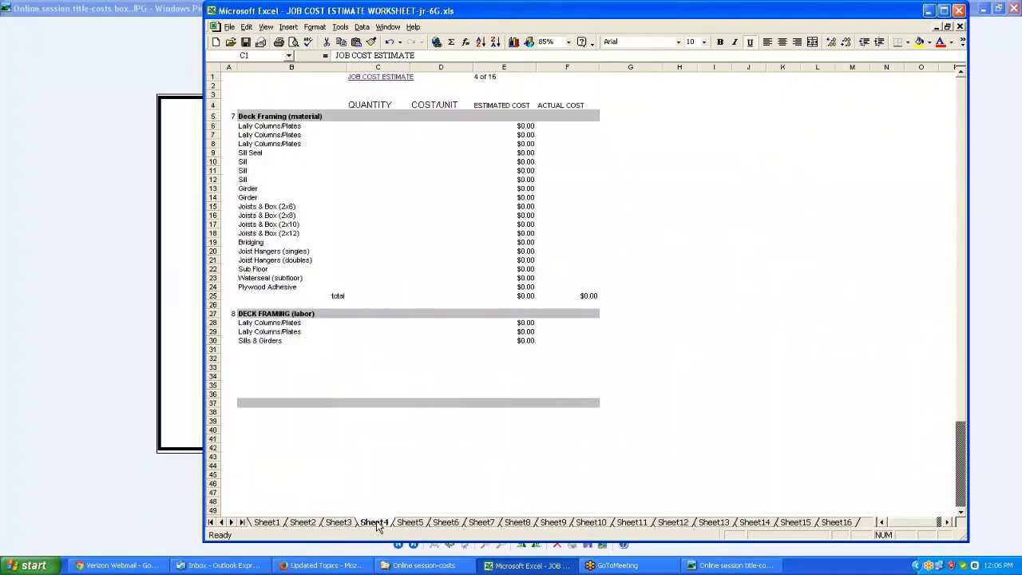
{"action": "scroll", "coordinate": [383, 528], "scroll_direction": "down", "scroll_amount": 5}
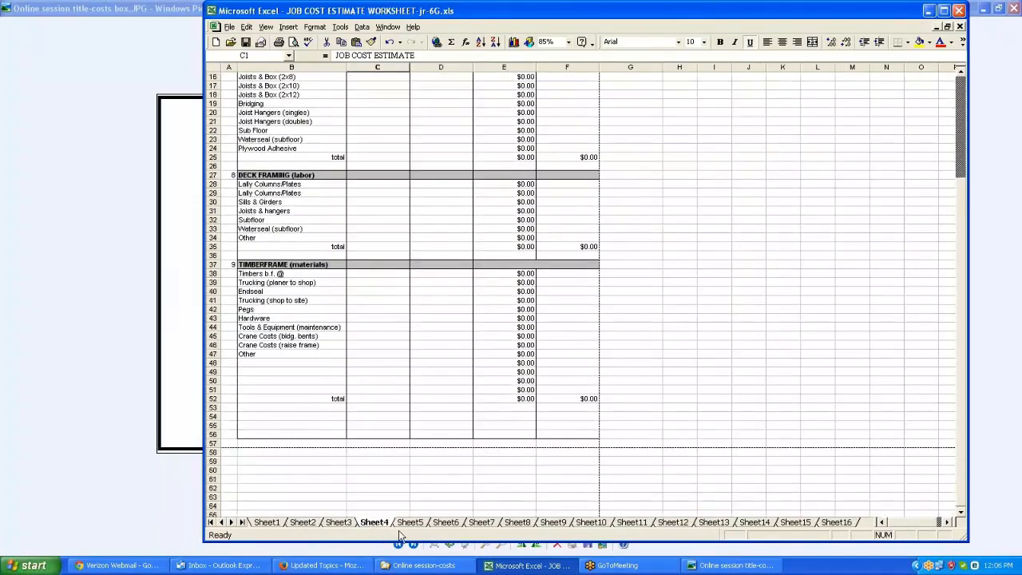
Browse the detail sheets for timber frame labor, stresskin panels and framing materials
{"action": "left_click", "coordinate": [412, 523]}
{"action": "scroll", "coordinate": [414, 527], "scroll_direction": "up", "scroll_amount": 8}
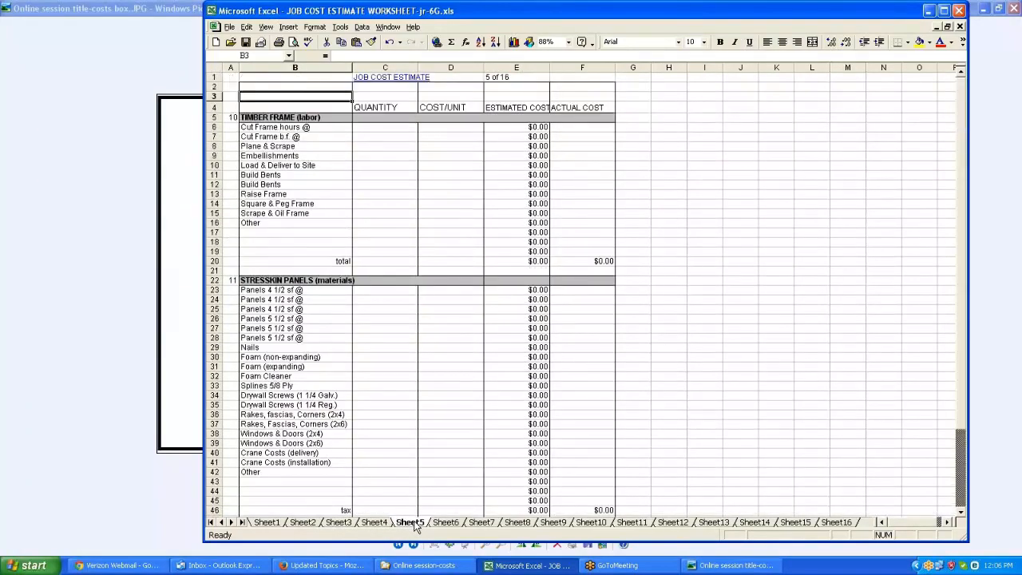
{"action": "scroll", "coordinate": [415, 527], "scroll_direction": "down", "scroll_amount": 3}
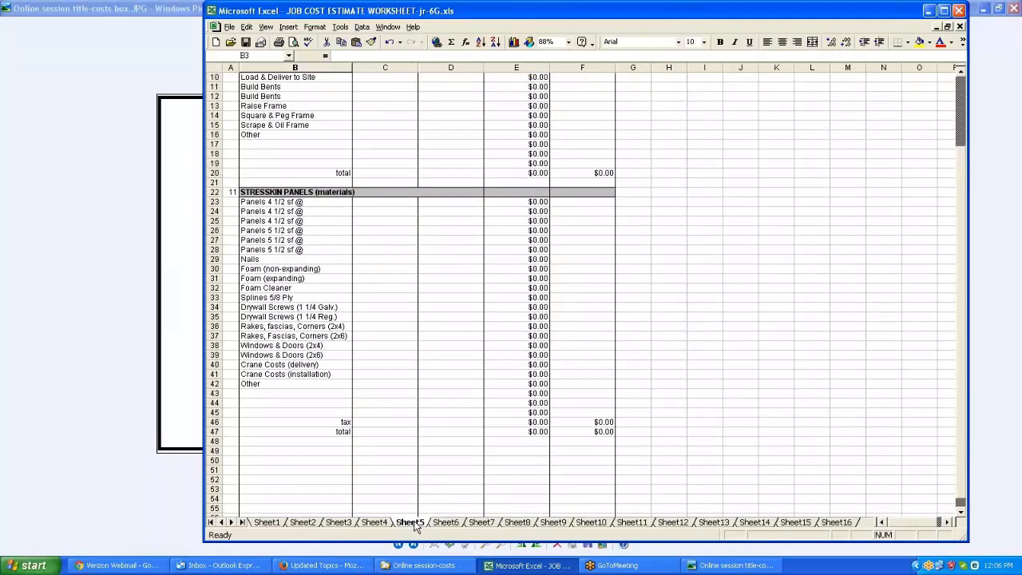
{"action": "scroll", "coordinate": [415, 528], "scroll_direction": "down", "scroll_amount": 2}
{"action": "left_click", "coordinate": [447, 523]}
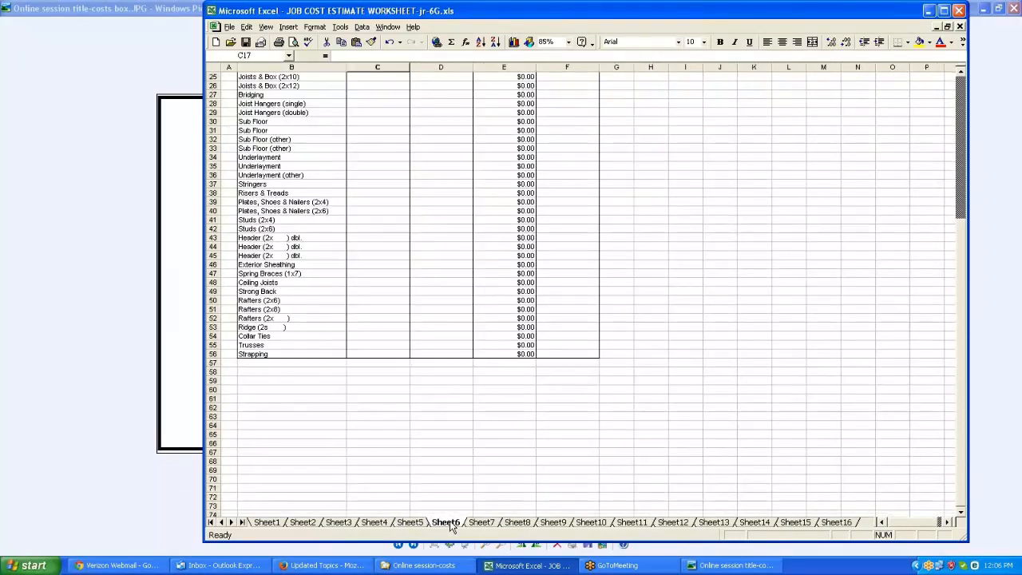
{"action": "scroll", "coordinate": [450, 524], "scroll_direction": "up", "scroll_amount": 8}
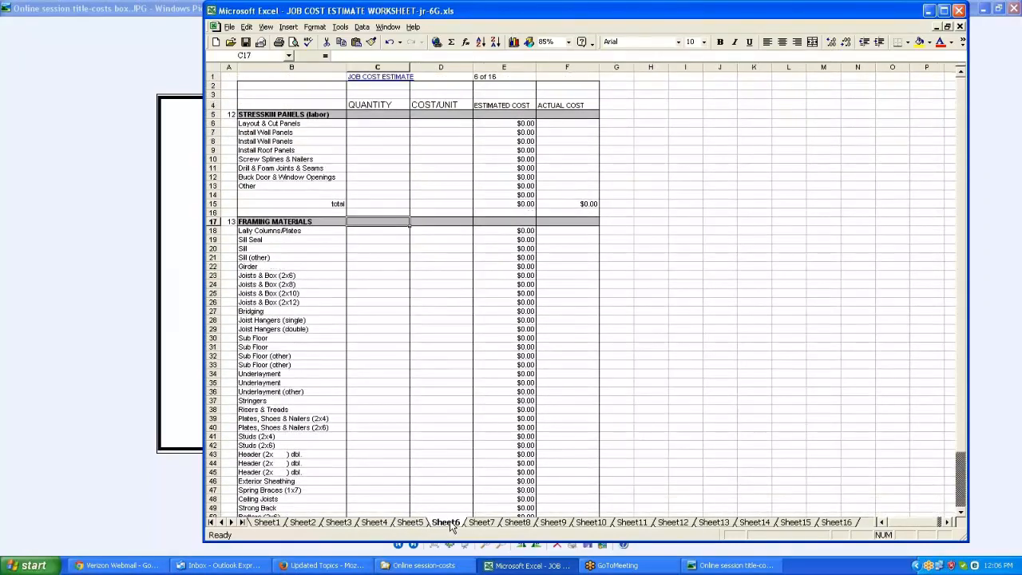
{"action": "scroll", "coordinate": [449, 525], "scroll_direction": "down", "scroll_amount": 3}
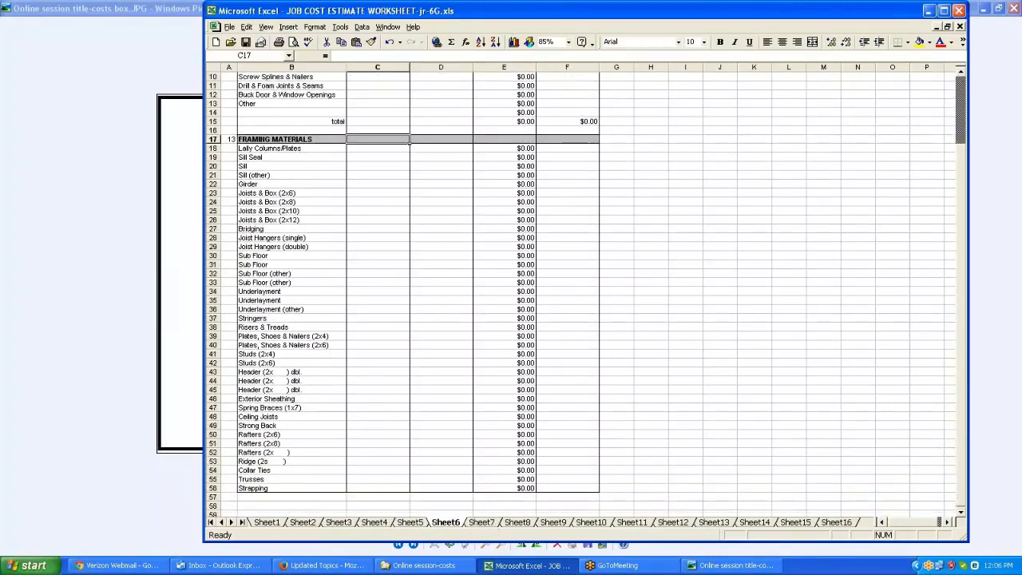
Set the framing materials sheet's zoom to 75%
{"action": "left_click", "coordinate": [569, 41]}
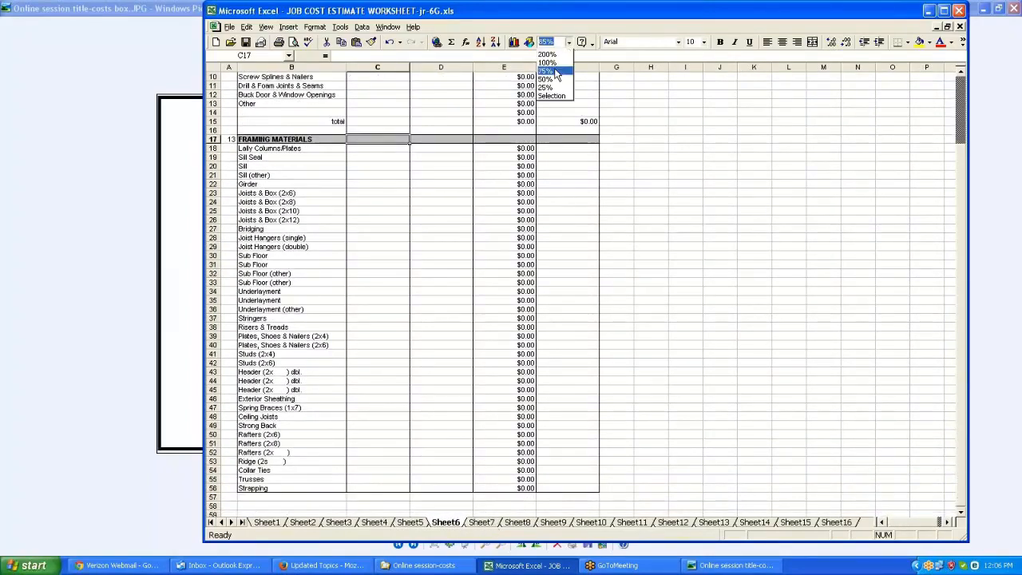
{"action": "left_click", "coordinate": [559, 70]}
{"action": "scroll", "coordinate": [538, 242], "scroll_direction": "up", "scroll_amount": 2}
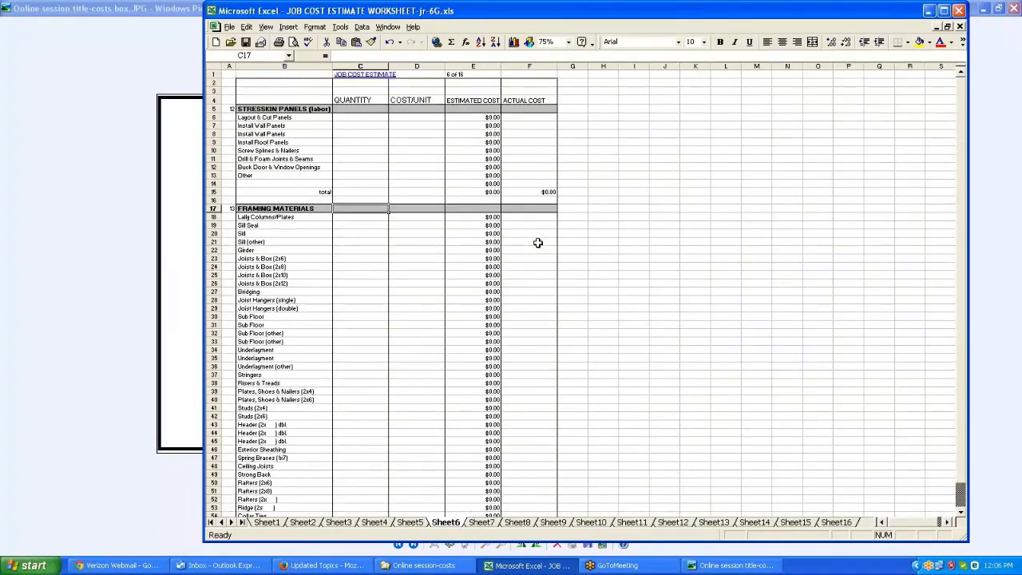
{"action": "scroll", "coordinate": [538, 243], "scroll_direction": "down", "scroll_amount": 2}
{"action": "scroll", "coordinate": [538, 243], "scroll_direction": "up", "scroll_amount": 2}
{"action": "left_click_drag", "start_coordinate": [624, 543], "coordinate": [613, 569]}
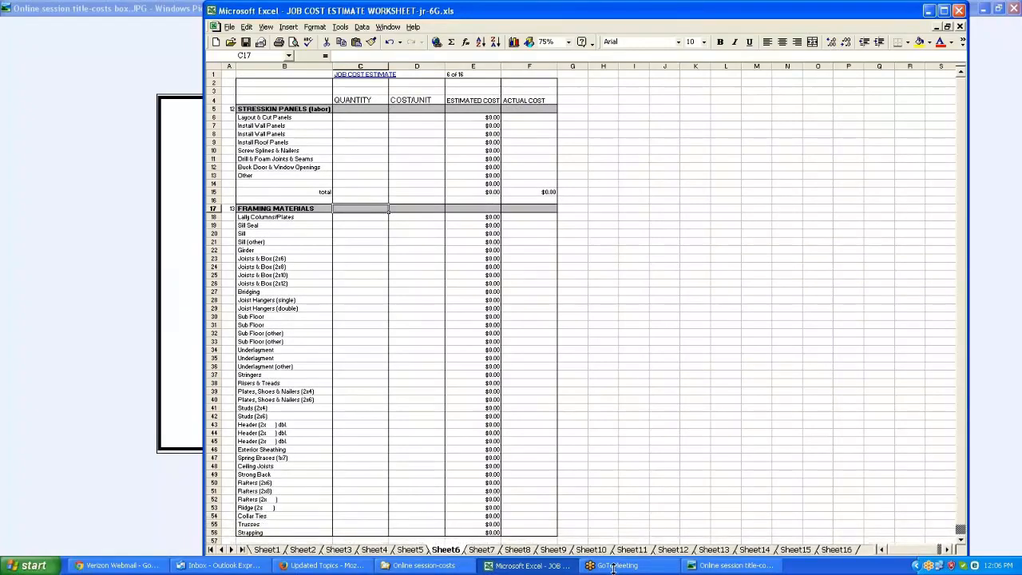
Open the continued framing materials sheet and set its zoom to 65%
{"action": "left_click", "coordinate": [482, 550]}
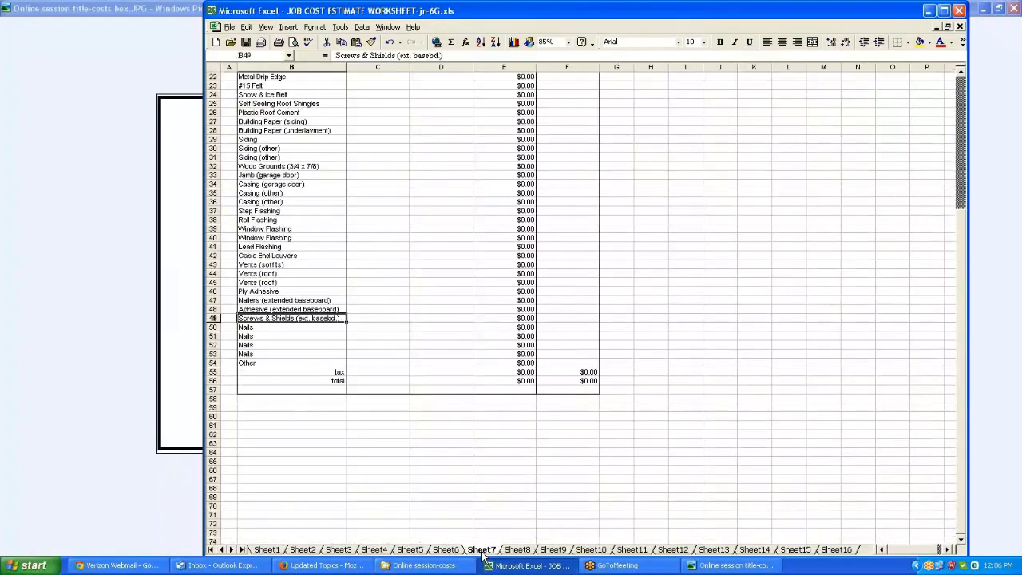
{"action": "scroll", "coordinate": [482, 550], "scroll_direction": "up", "scroll_amount": 7}
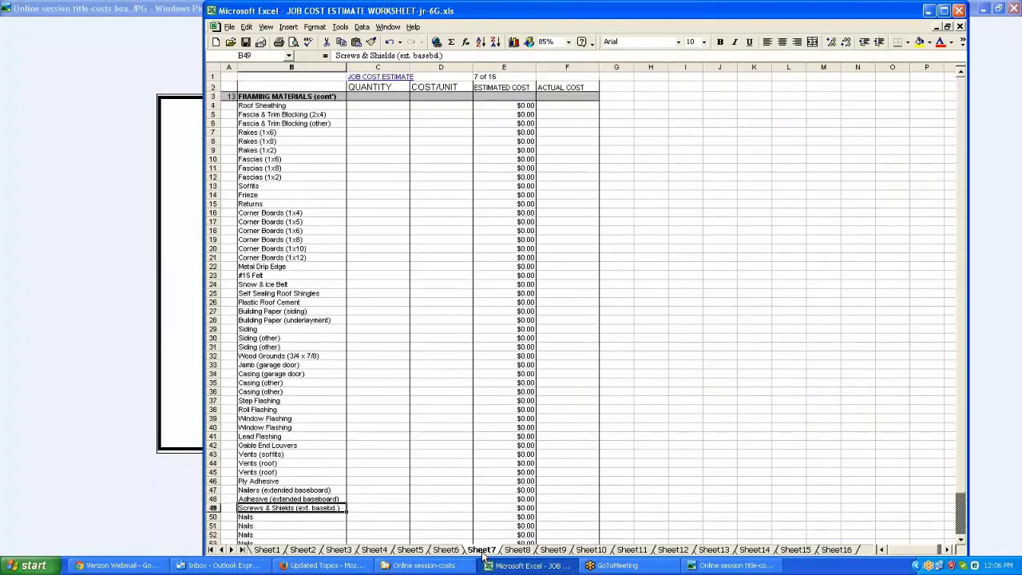
{"action": "scroll", "coordinate": [483, 555], "scroll_direction": "down", "scroll_amount": 1}
{"action": "scroll", "coordinate": [484, 555], "scroll_direction": "up", "scroll_amount": 1}
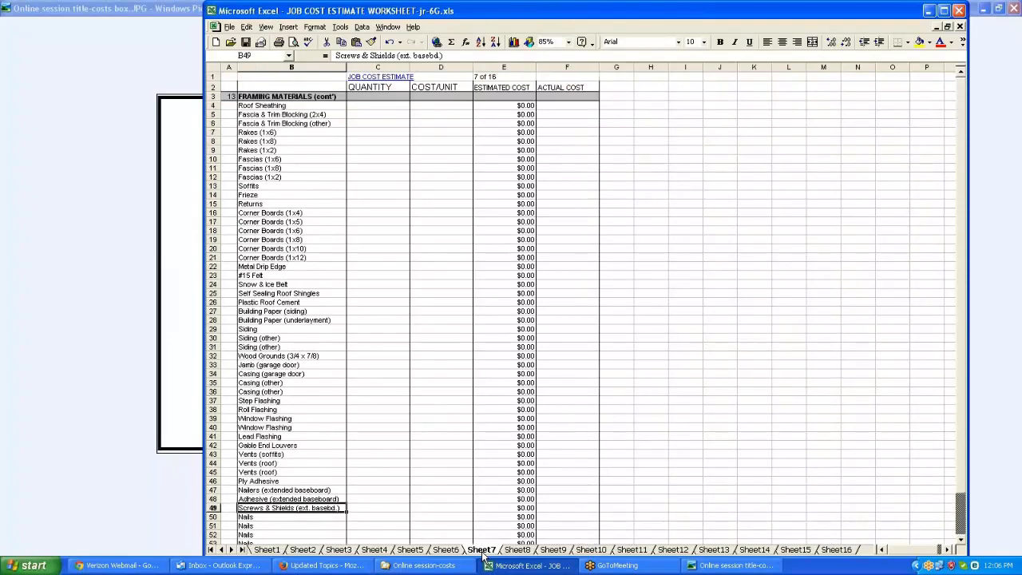
{"action": "left_click", "coordinate": [568, 41]}
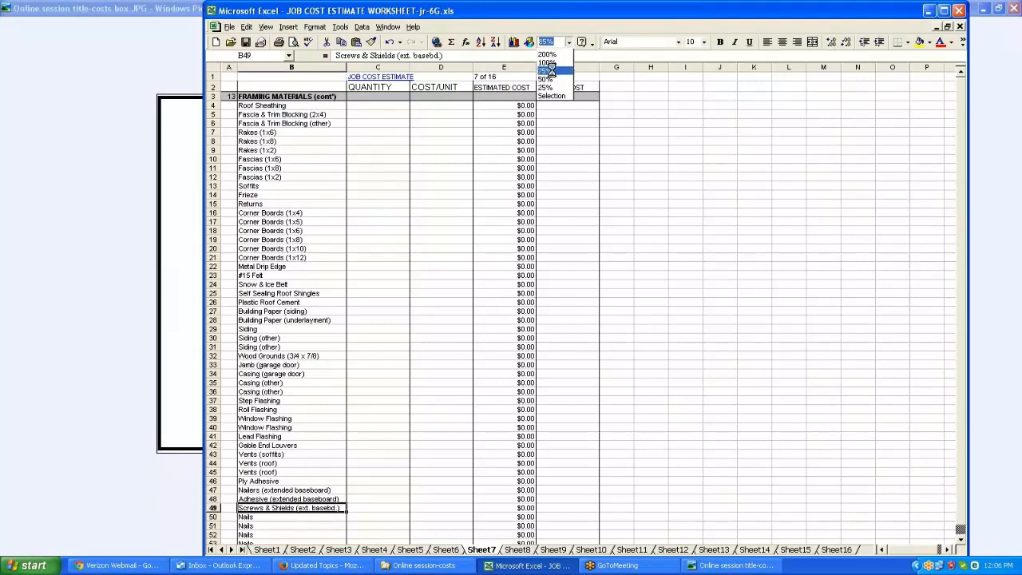
{"action": "left_click", "coordinate": [550, 71]}
{"action": "scroll", "coordinate": [582, 226], "scroll_direction": "down", "scroll_amount": 1}
{"action": "scroll", "coordinate": [582, 226], "scroll_direction": "up", "scroll_amount": 1}
{"action": "left_click", "coordinate": [569, 41]}
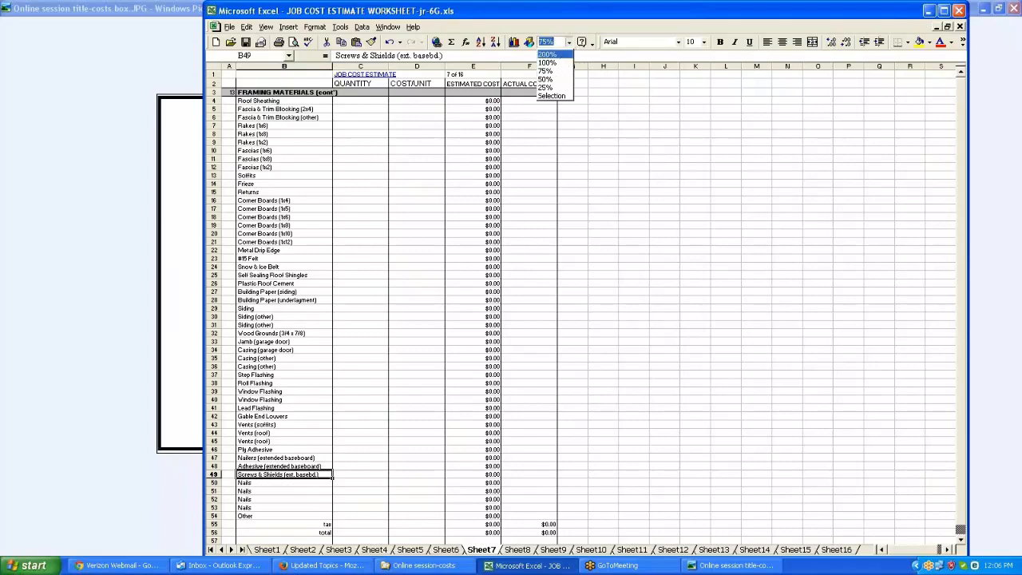
{"action": "type", "text": "65"}
{"action": "key", "text": "Return"}
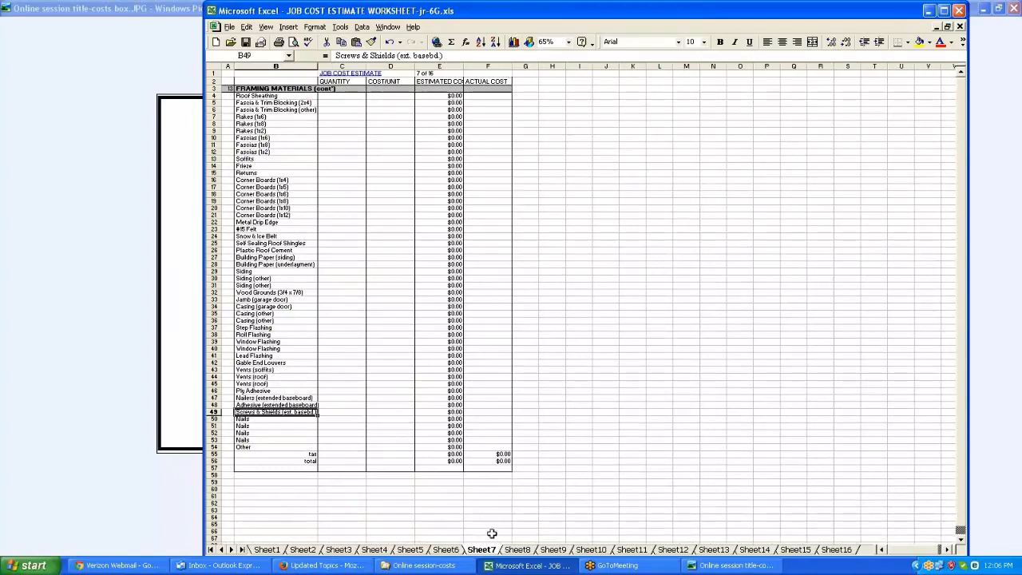
Open the exterior doors and windows sheet and set its zoom to 65%
{"action": "left_click", "coordinate": [521, 551]}
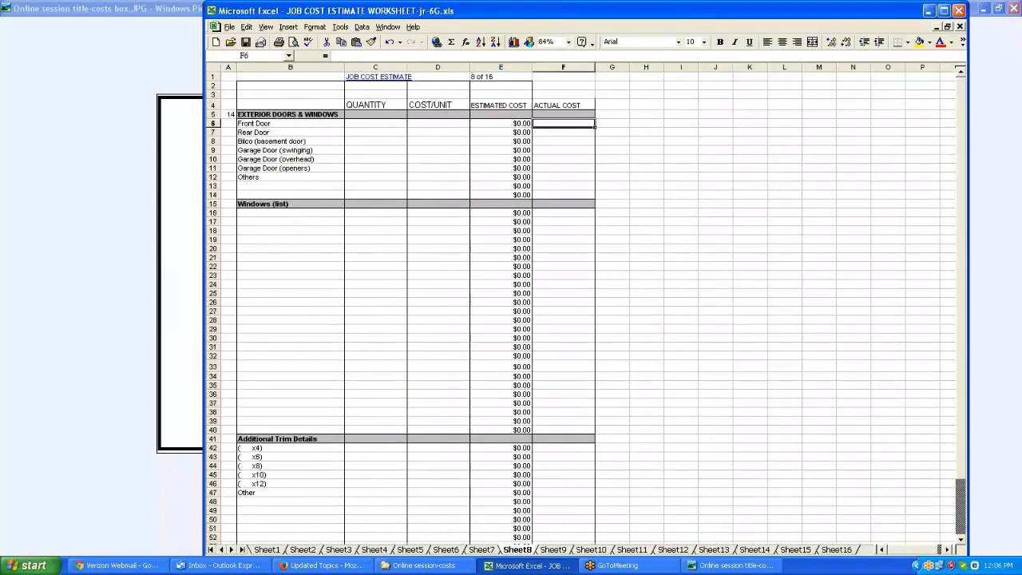
{"action": "left_click", "coordinate": [546, 42]}
{"action": "type", "text": "65"}
{"action": "key", "text": "Return"}
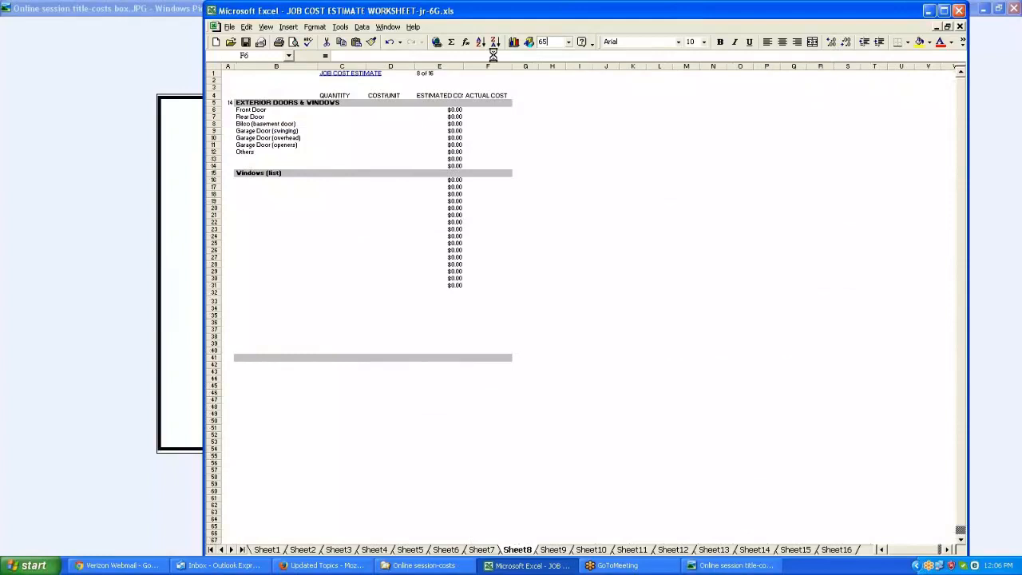
Enter the window size 3060x64060 on the fourth line of the windows list
{"action": "left_click", "coordinate": [295, 196]}
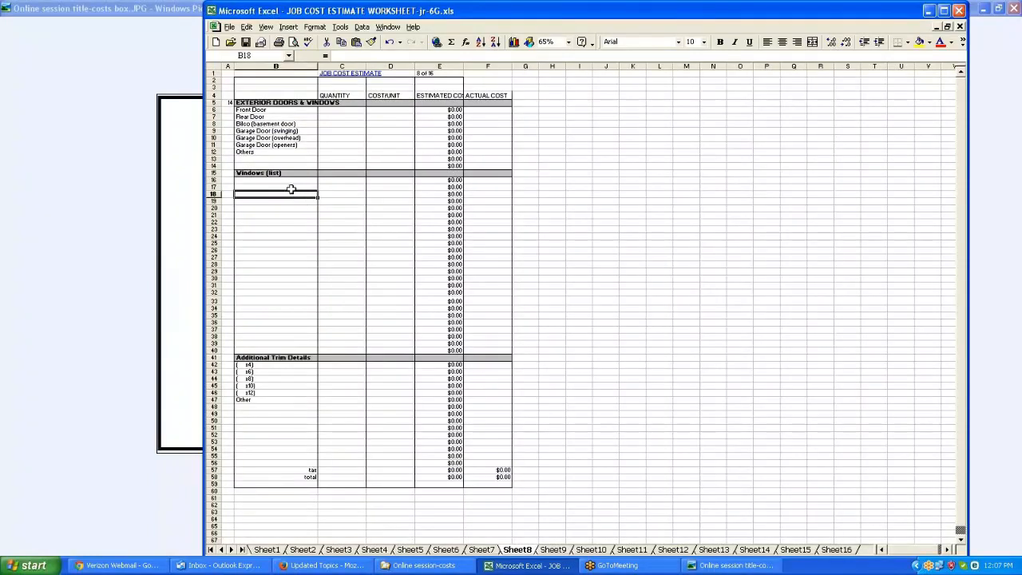
{"action": "left_click", "coordinate": [286, 182]}
{"action": "left_click", "coordinate": [289, 194]}
{"action": "left_click", "coordinate": [281, 200]}
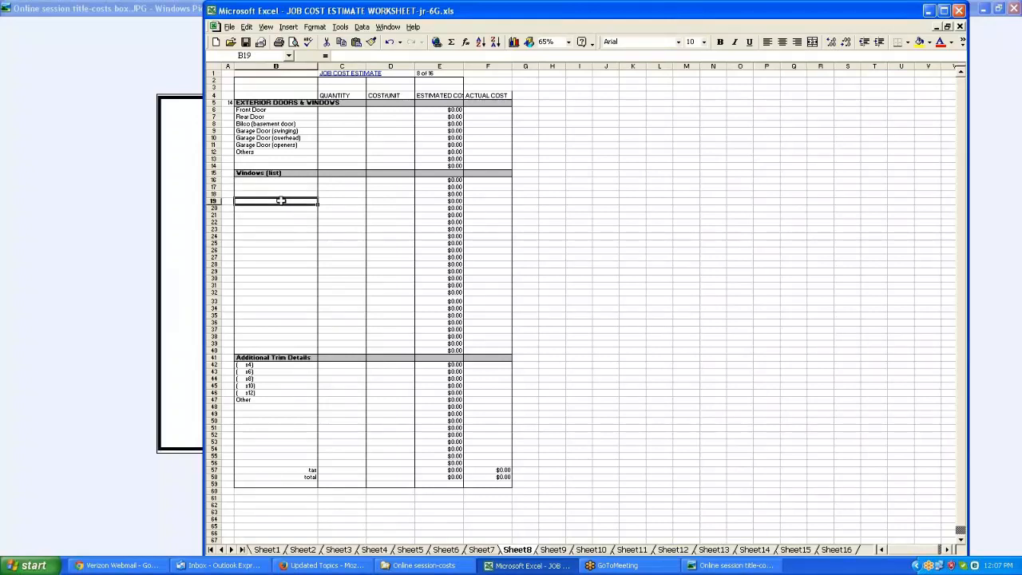
{"action": "type", "text": "3060x64"}
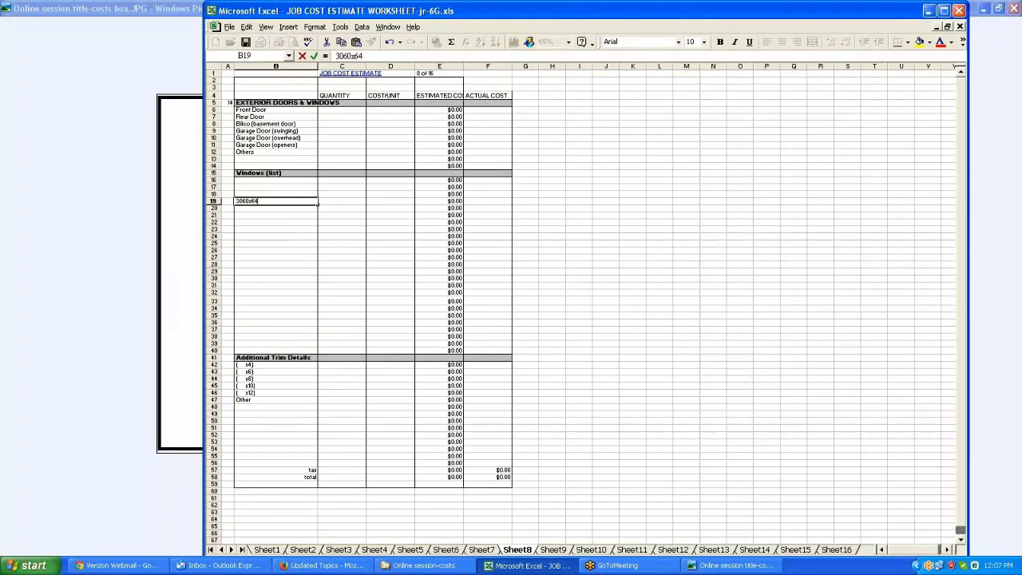
{"action": "type", "text": "060"}
Enter a quantity of 3 and a cost per unit of 179 for that window
{"action": "left_click", "coordinate": [340, 203]}
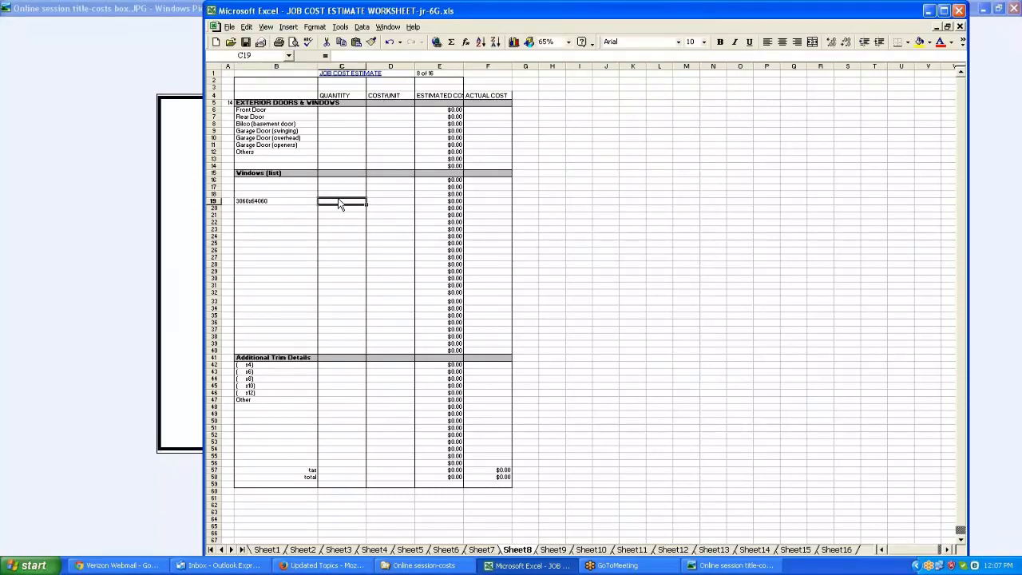
{"action": "type", "text": "3"}
{"action": "key", "text": "Tab"}
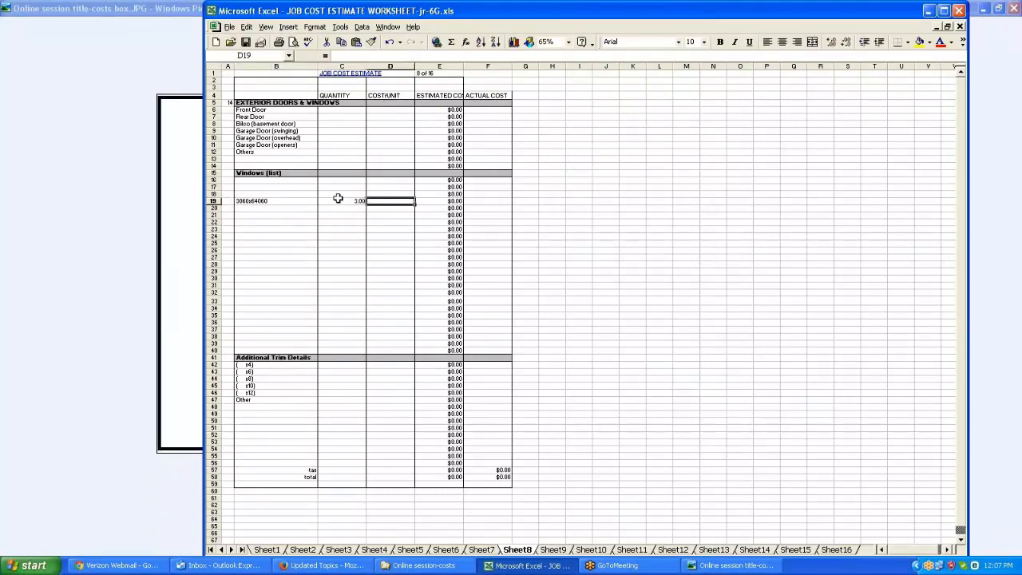
{"action": "type", "text": "179"}
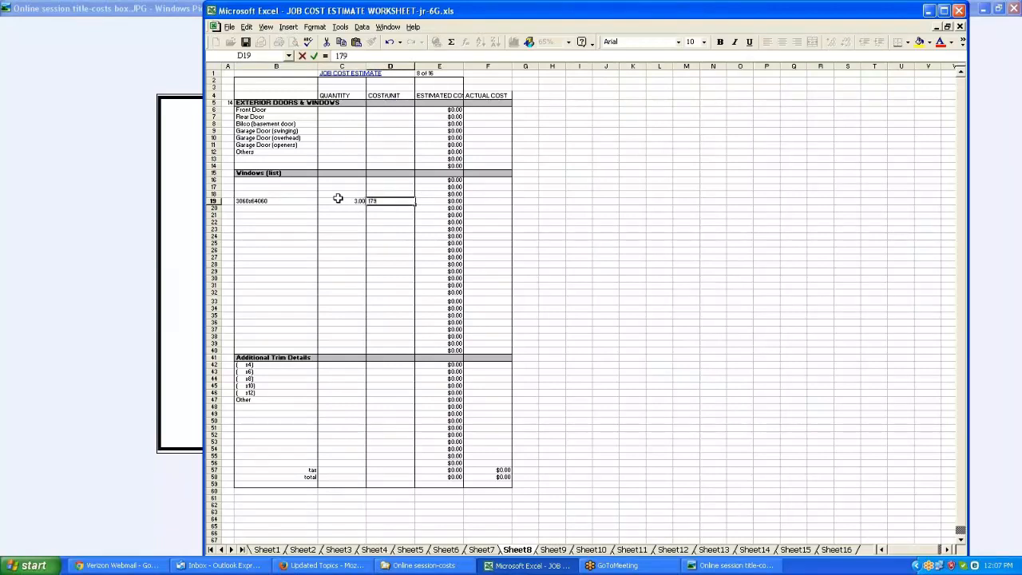
{"action": "key", "text": "Return"}
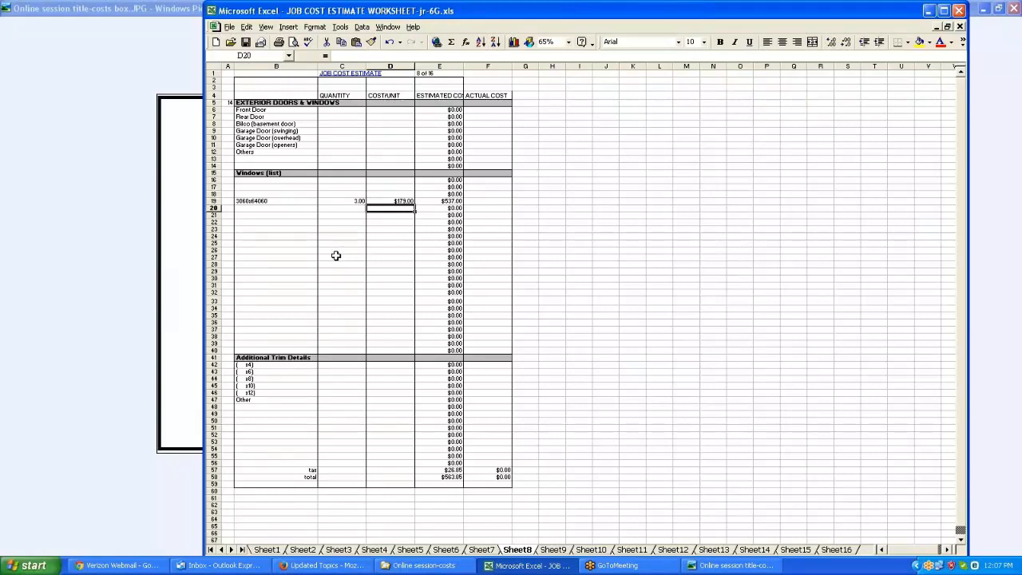
Correct the window description to 3060x4060
{"action": "left_click", "coordinate": [254, 201]}
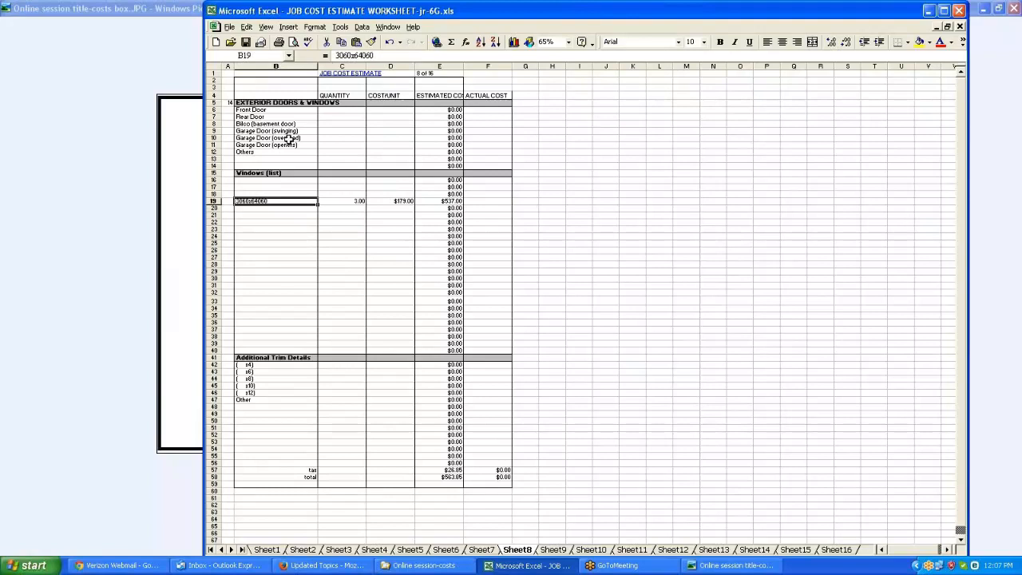
{"action": "left_click", "coordinate": [356, 56]}
{"action": "key", "text": "Delete"}
{"action": "key", "text": "Return"}
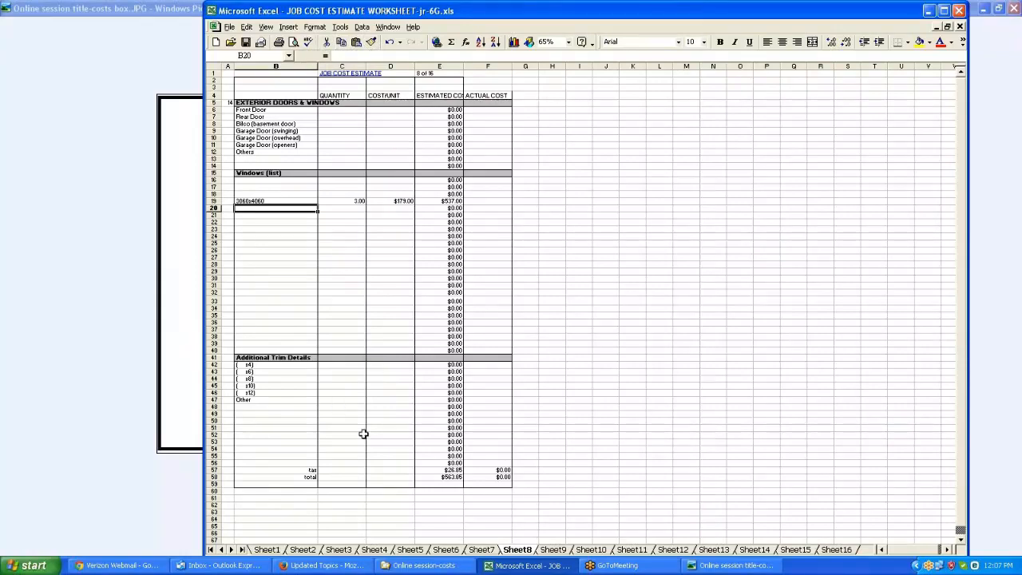
Follow the summary's Electric link and enter quantity 1 at a unit cost of 5000 on the electric Other line
{"action": "left_click", "coordinate": [350, 73]}
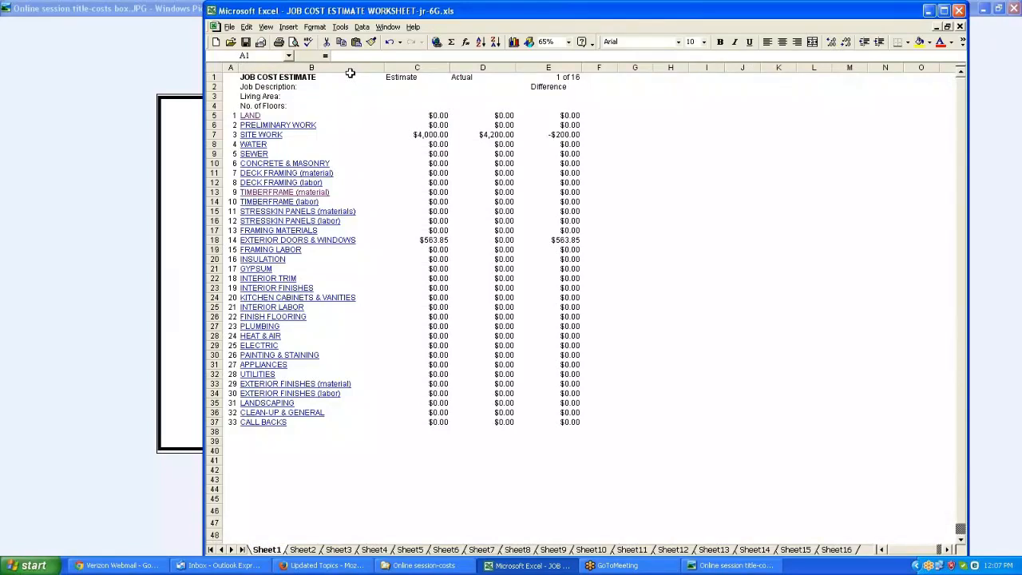
{"action": "left_click", "coordinate": [270, 343]}
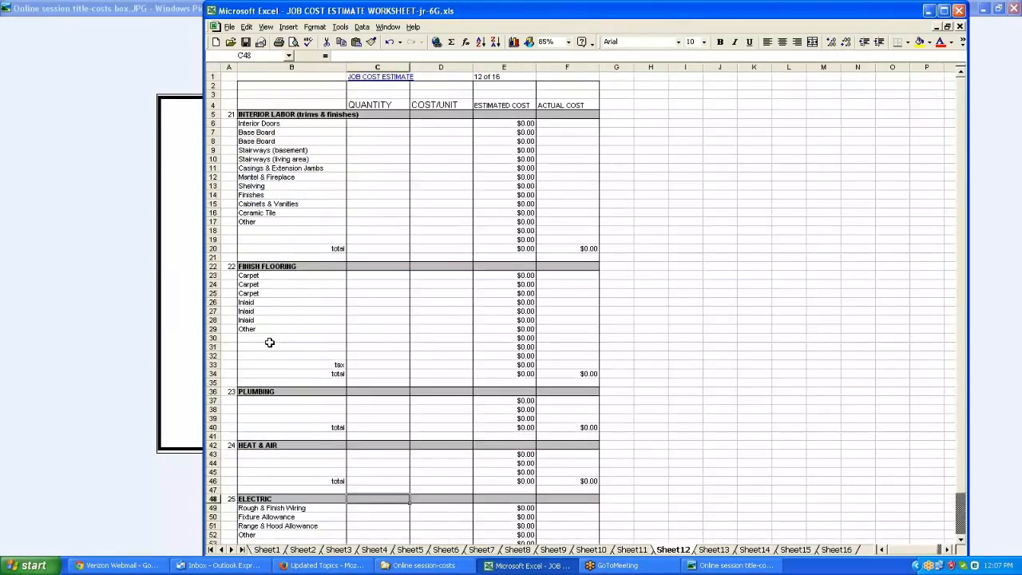
{"action": "scroll", "coordinate": [270, 342], "scroll_direction": "down", "scroll_amount": 1}
{"action": "scroll", "coordinate": [270, 342], "scroll_direction": "down", "scroll_amount": 4}
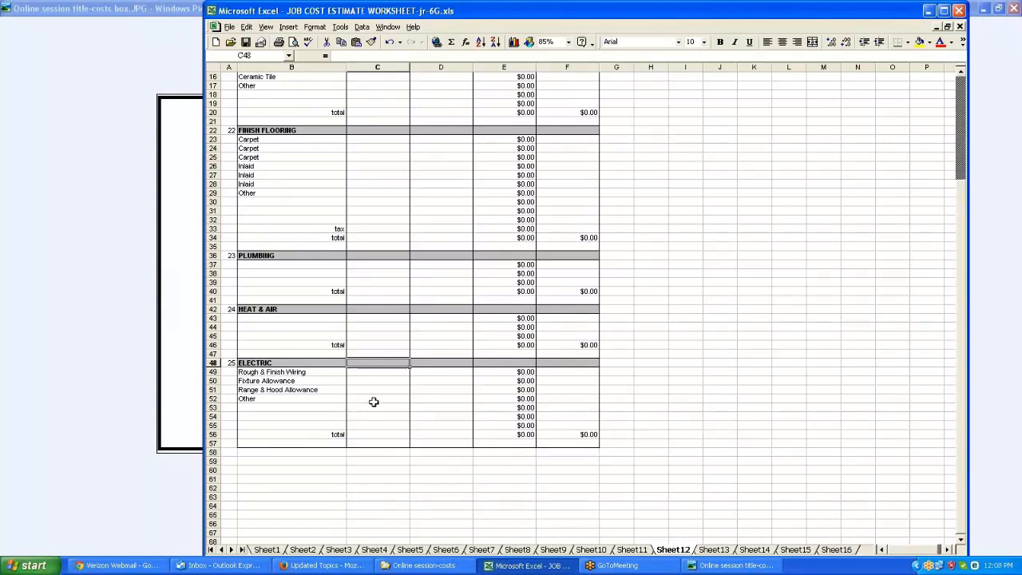
{"action": "left_click", "coordinate": [434, 400]}
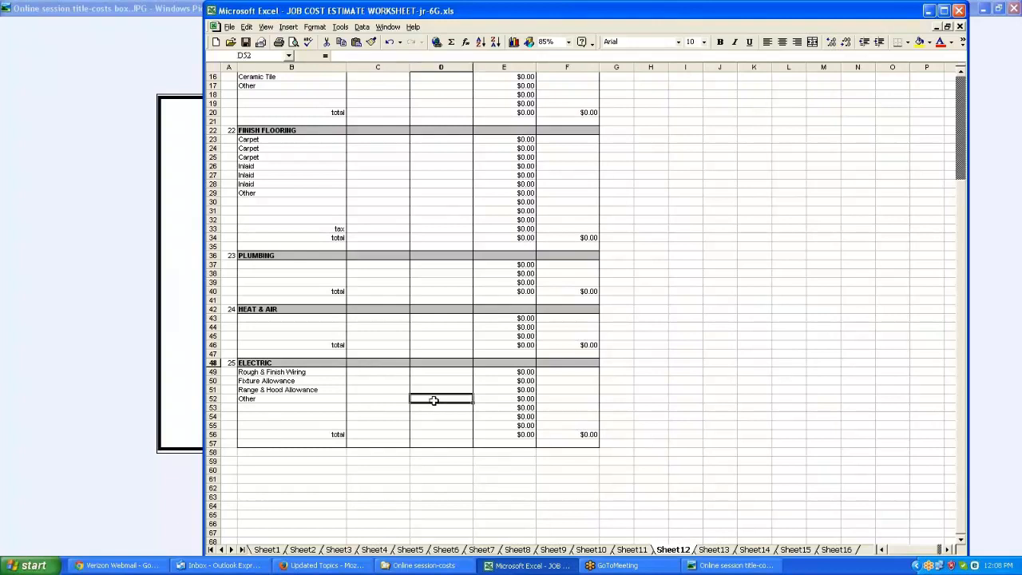
{"action": "left_click", "coordinate": [390, 401]}
{"action": "type", "text": "1"}
{"action": "key", "text": "Tab"}
{"action": "type", "text": "500"}
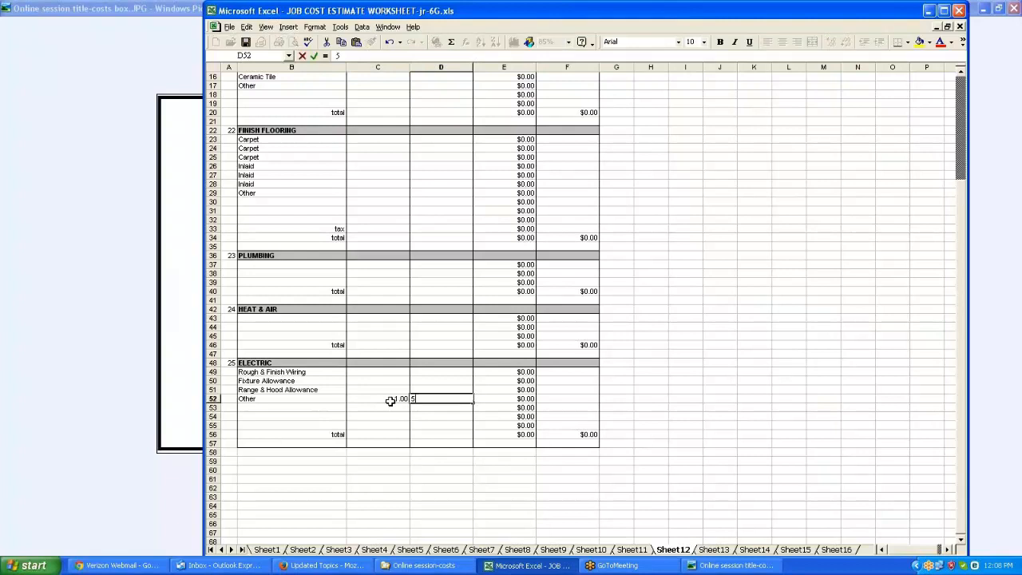
{"action": "key", "text": "Return"}
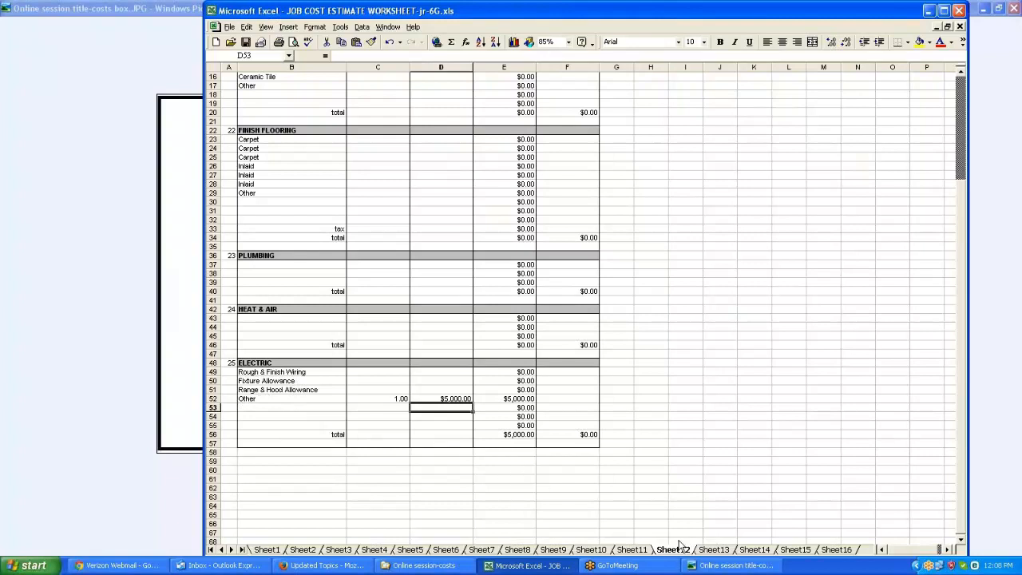
Browse the detail sheets for painting, appliances, utilities, exterior finishes, landscaping, debt service and extras
{"action": "left_click", "coordinate": [723, 552]}
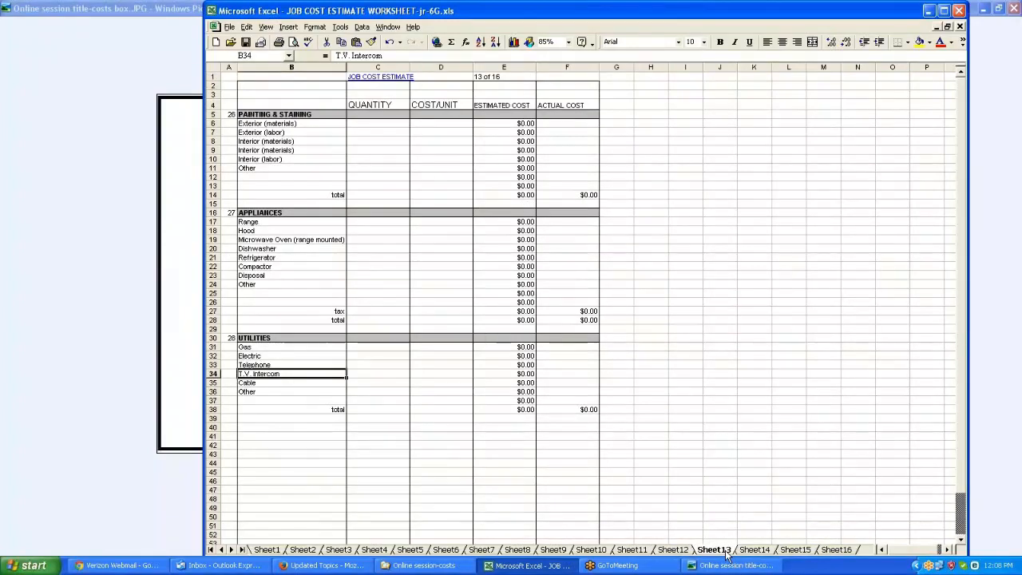
{"action": "left_click", "coordinate": [771, 552]}
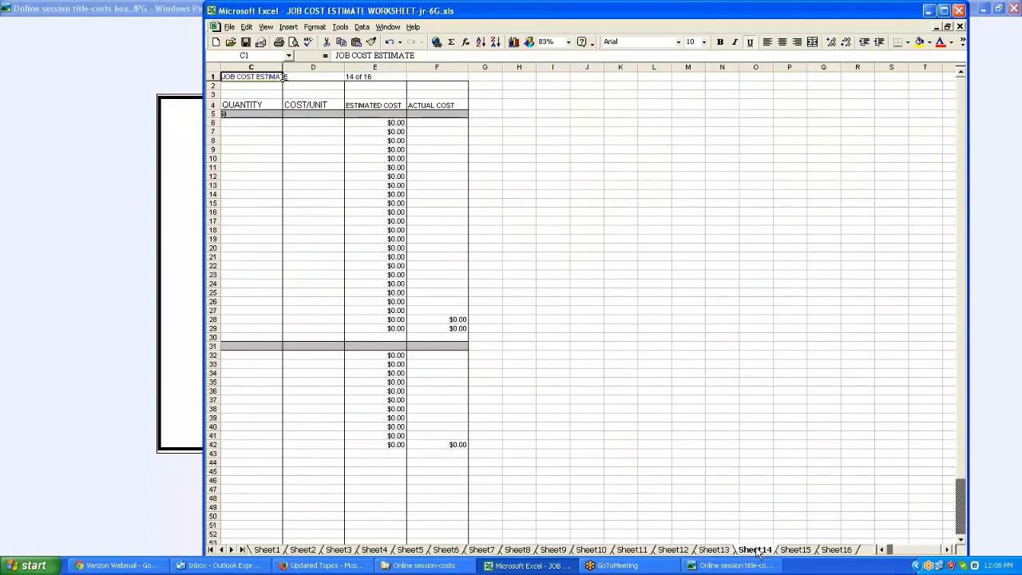
{"action": "left_click", "coordinate": [882, 550]}
{"action": "left_click", "coordinate": [882, 551]}
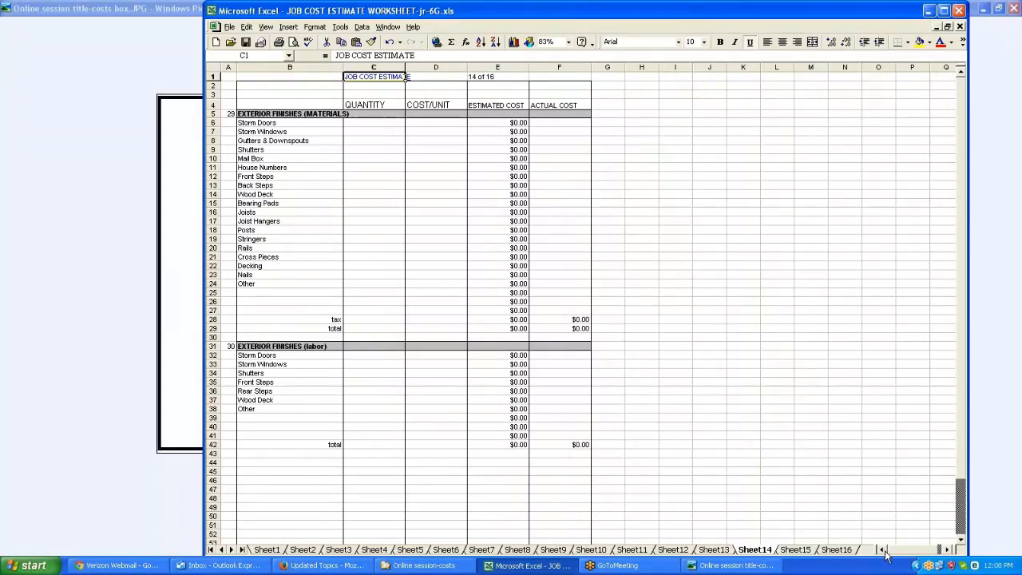
{"action": "left_click", "coordinate": [815, 551]}
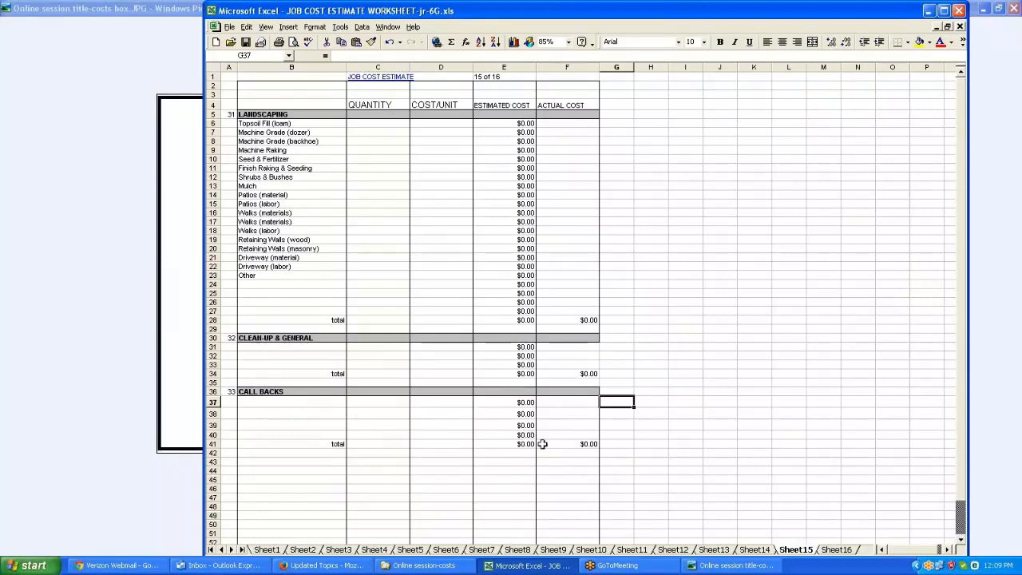
{"action": "left_click", "coordinate": [838, 550]}
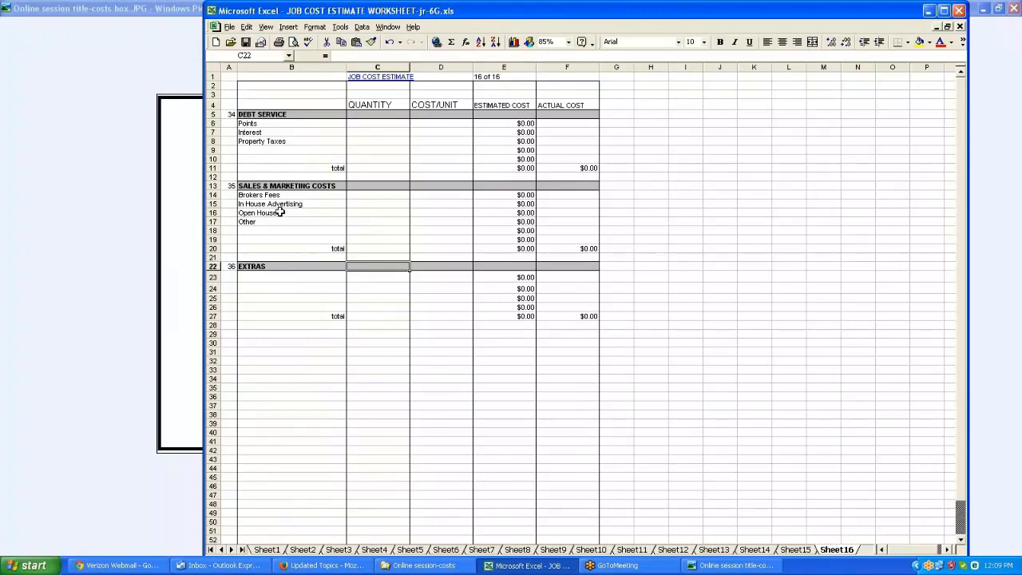
Review the summary sheet totals and follow the link to the timber frame materials section
{"action": "left_click", "coordinate": [273, 550]}
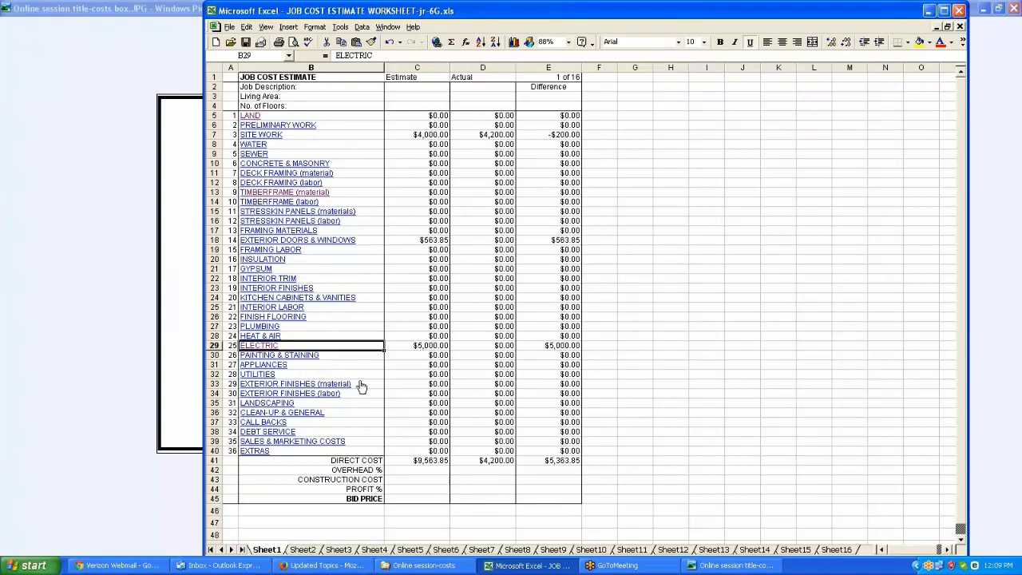
{"action": "left_click", "coordinate": [308, 194]}
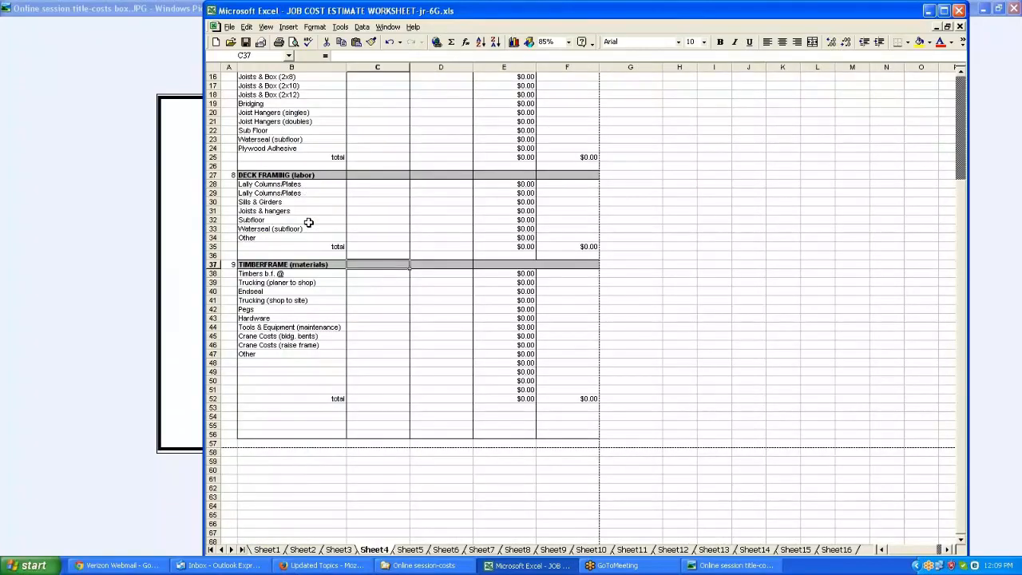
{"action": "scroll", "coordinate": [308, 222], "scroll_direction": "up", "scroll_amount": 1}
{"action": "scroll", "coordinate": [308, 223], "scroll_direction": "up", "scroll_amount": 4}
{"action": "scroll", "coordinate": [309, 222], "scroll_direction": "down", "scroll_amount": 3}
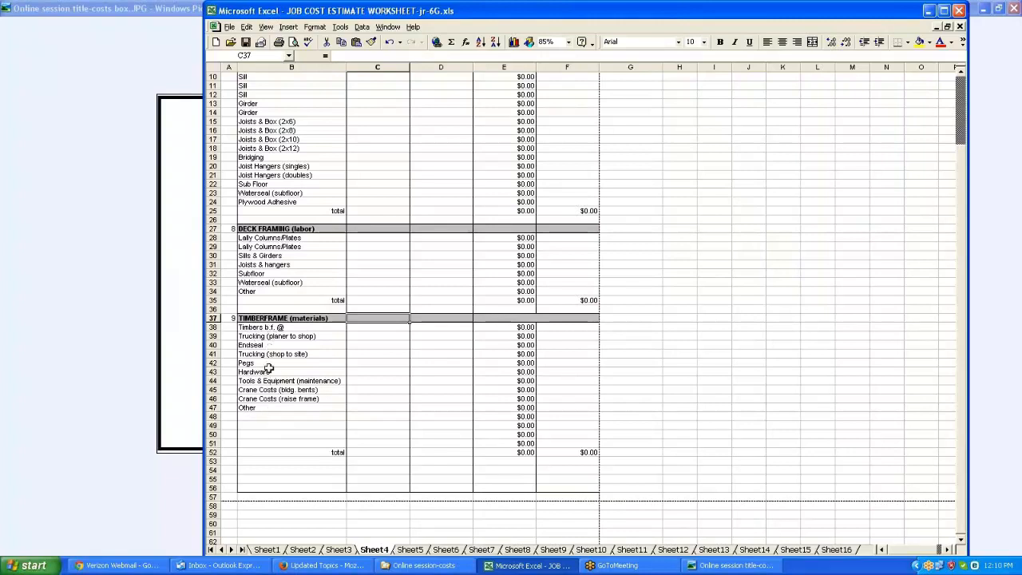
Step through the timber frame materials line items one by one
{"action": "left_click", "coordinate": [262, 327]}
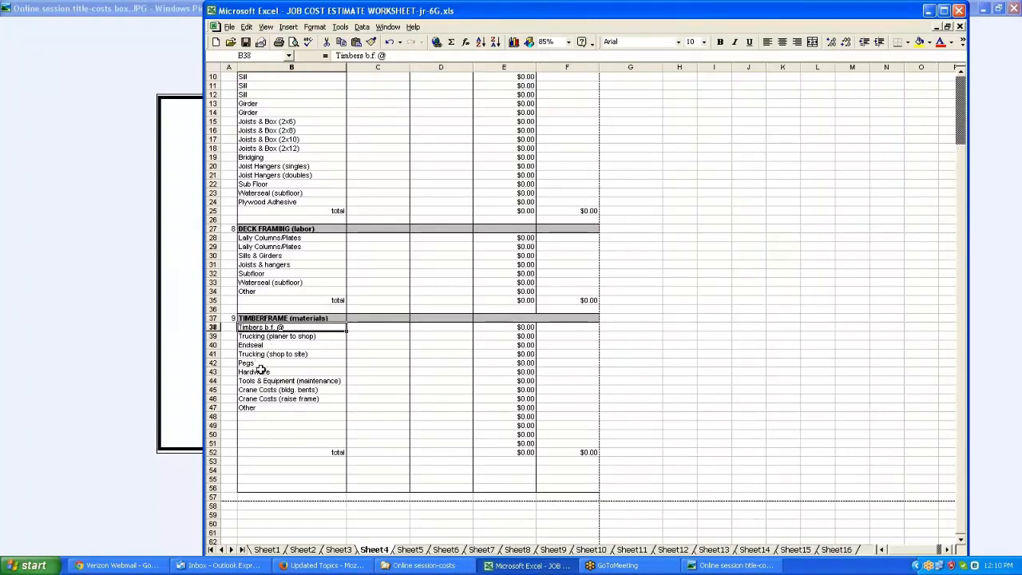
{"action": "key", "text": "Down"}
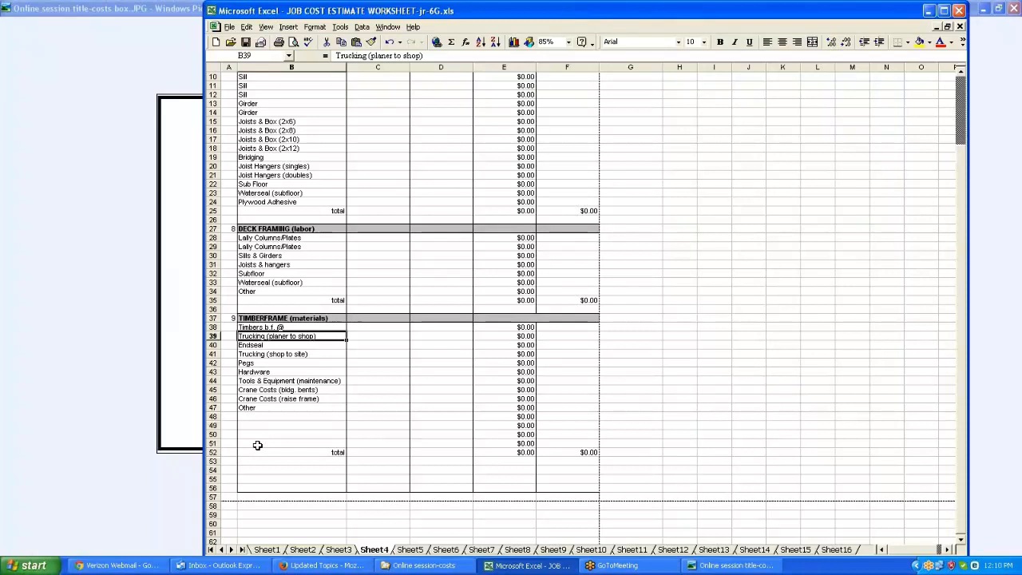
{"action": "key", "text": "Down"}
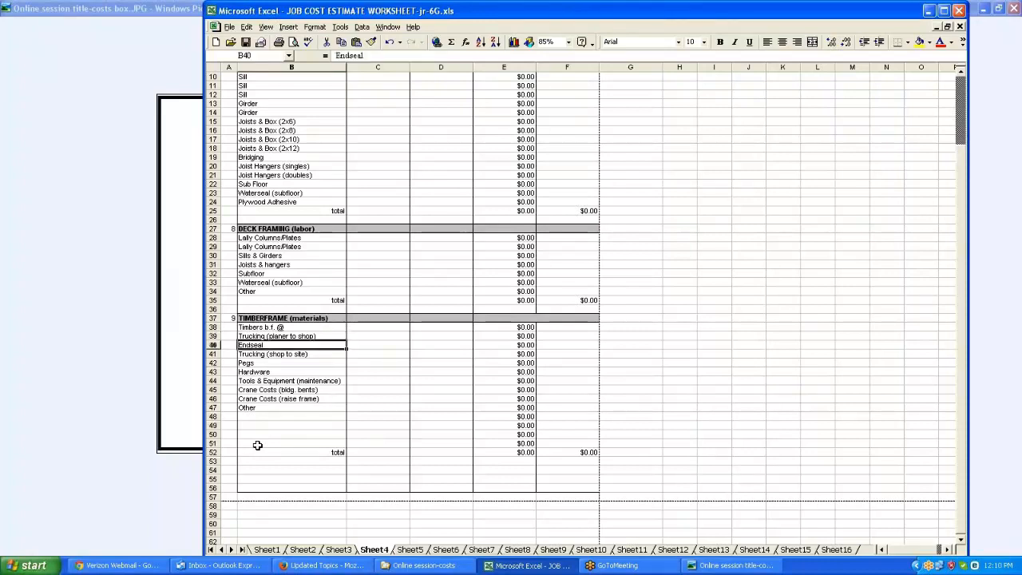
{"action": "key", "text": "Down"}
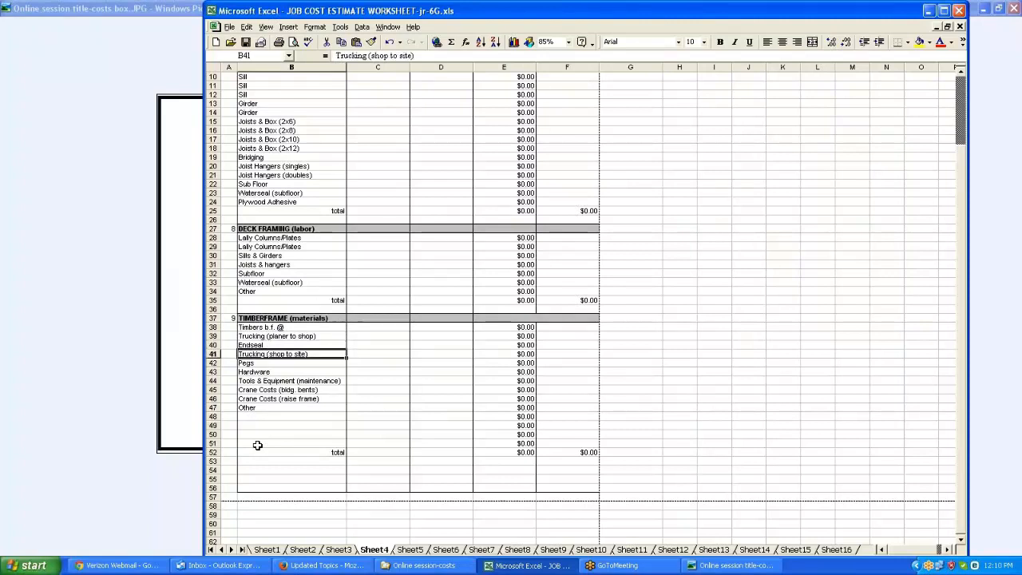
{"action": "key", "text": "Down"}
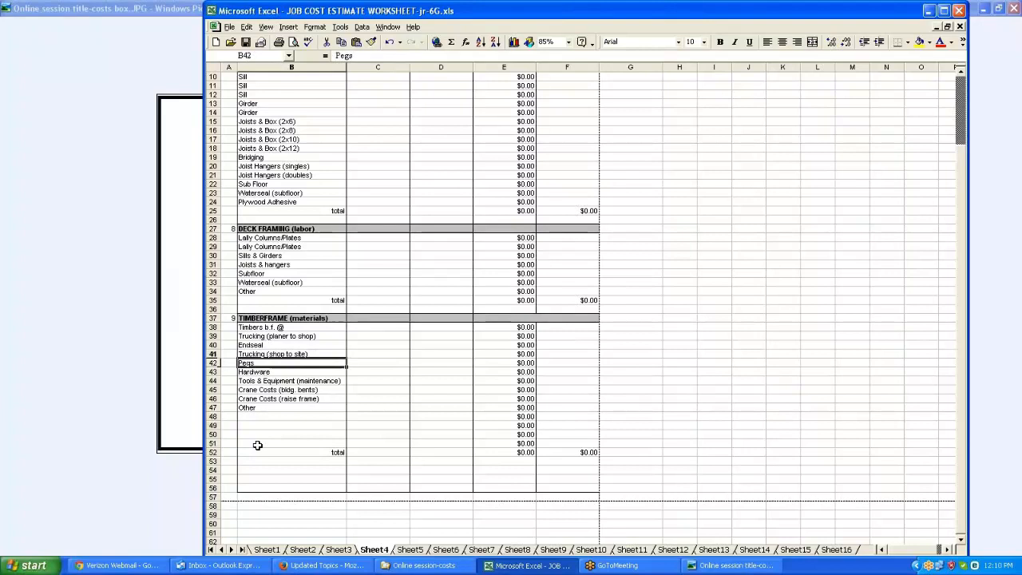
Move down through the remaining timber frame material rows to the blank lines above the total
{"action": "key", "text": "Down"}
{"action": "key", "text": "Down"}
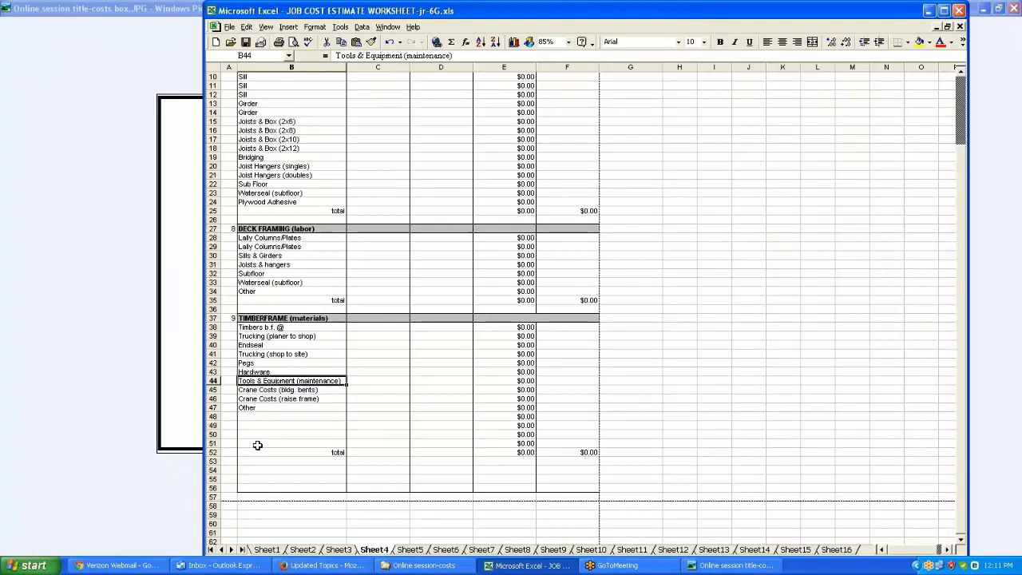
{"action": "key", "text": "Down"}
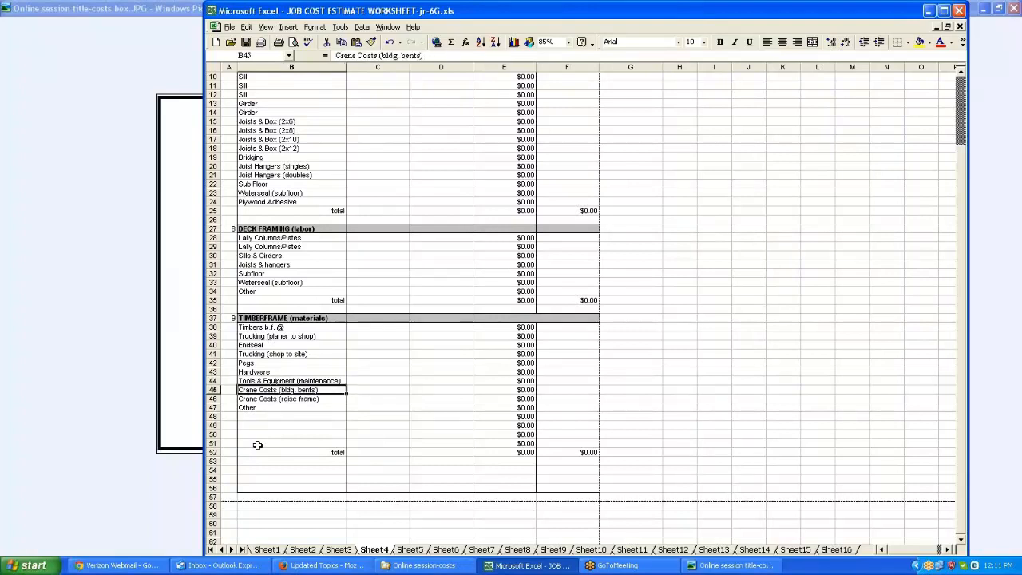
{"action": "key", "text": "Down"}
{"action": "key", "text": "Down"}
{"action": "key", "text": "Down"}
{"action": "key", "text": "Down"}
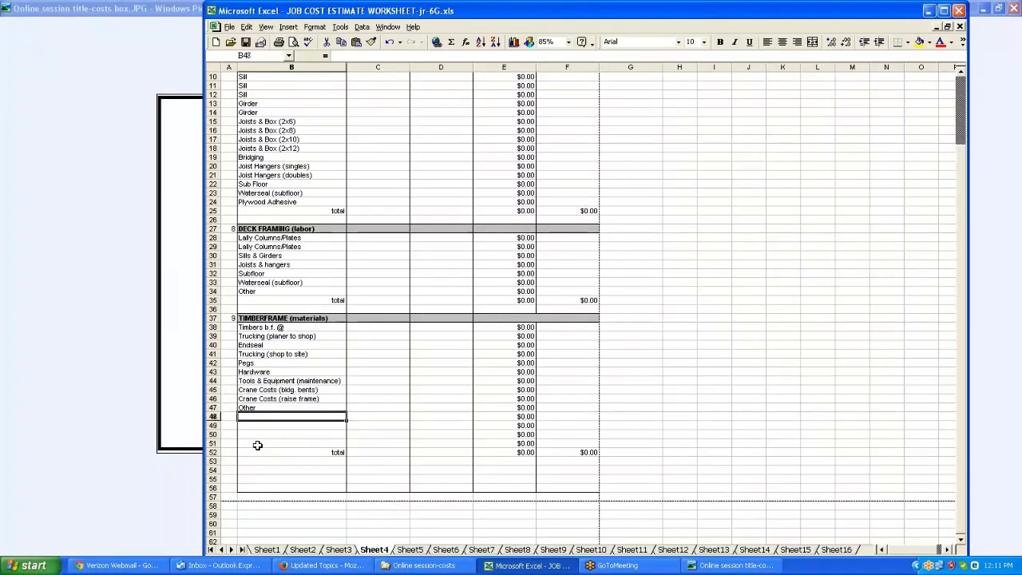
{"action": "key", "text": "Down"}
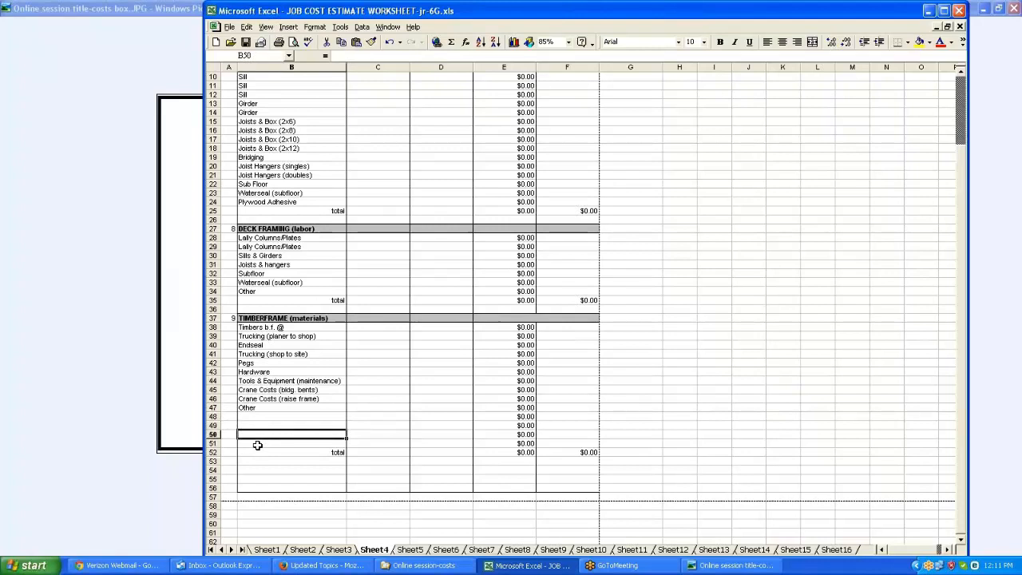
Open the print preview of the deck framing and timber frame sheet, then close it
{"action": "left_click", "coordinate": [229, 27]}
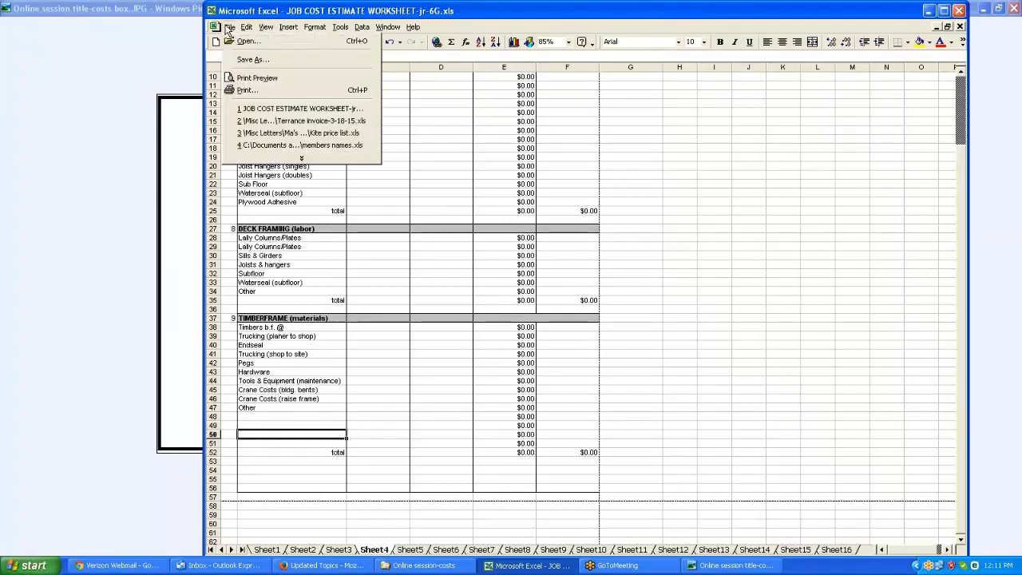
{"action": "left_click", "coordinate": [260, 79]}
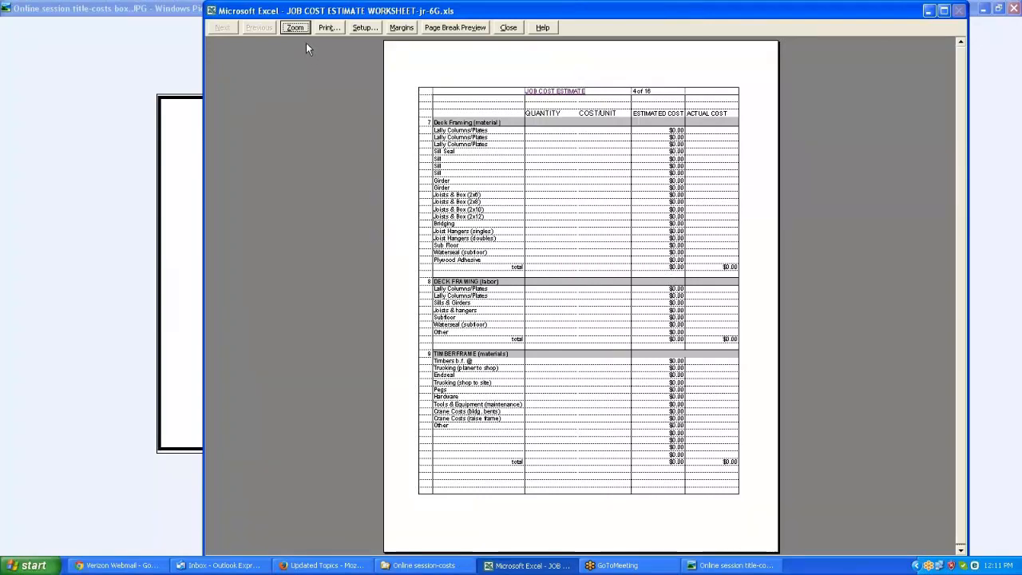
{"action": "left_click", "coordinate": [509, 27]}
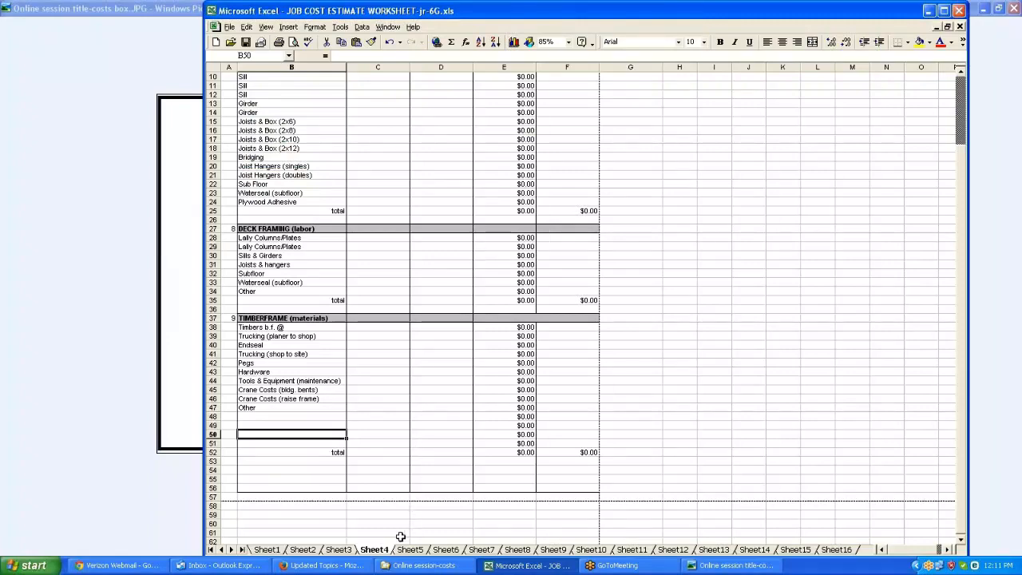
Browse the timber frame labor, stresskin panels and framing materials sheets, then return to the summary sheet
{"action": "left_click", "coordinate": [409, 550]}
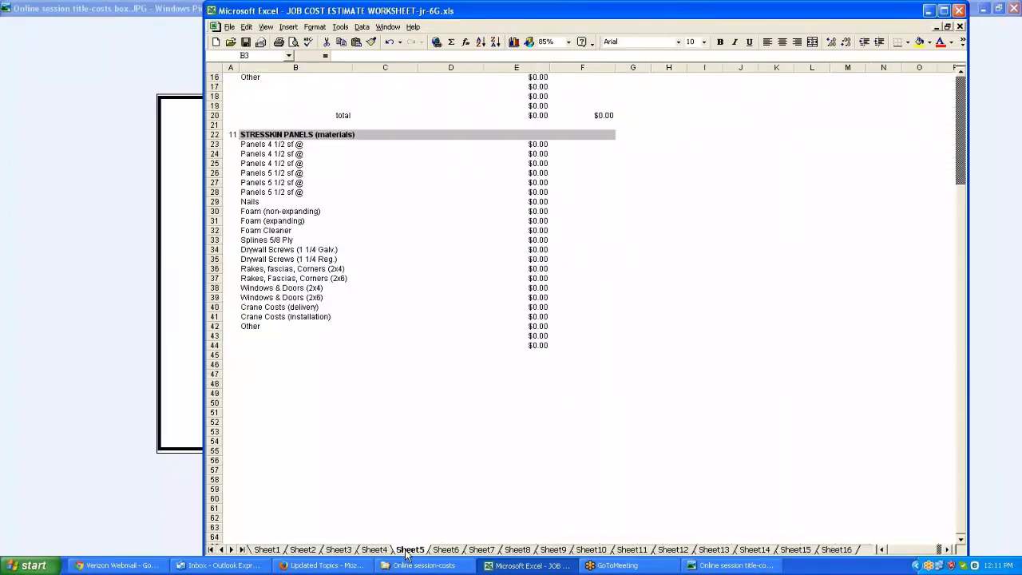
{"action": "scroll", "coordinate": [408, 556], "scroll_direction": "up", "scroll_amount": 5}
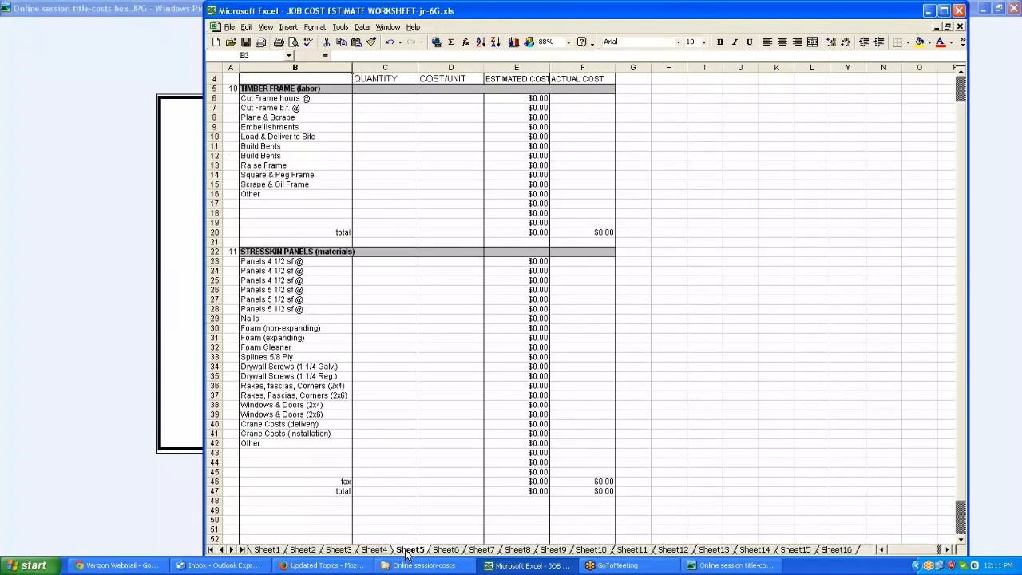
{"action": "left_click", "coordinate": [449, 550]}
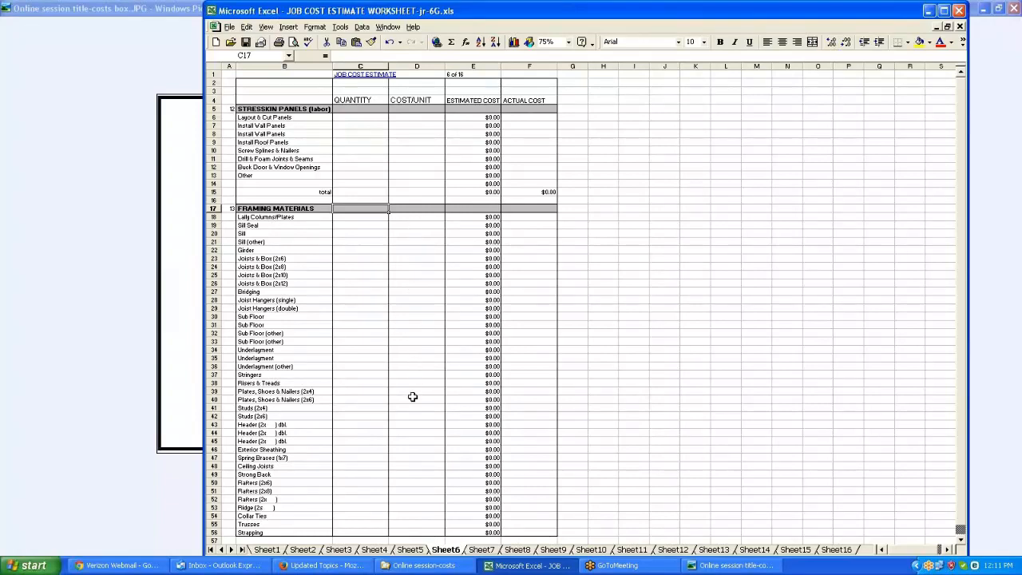
{"action": "left_click", "coordinate": [482, 549]}
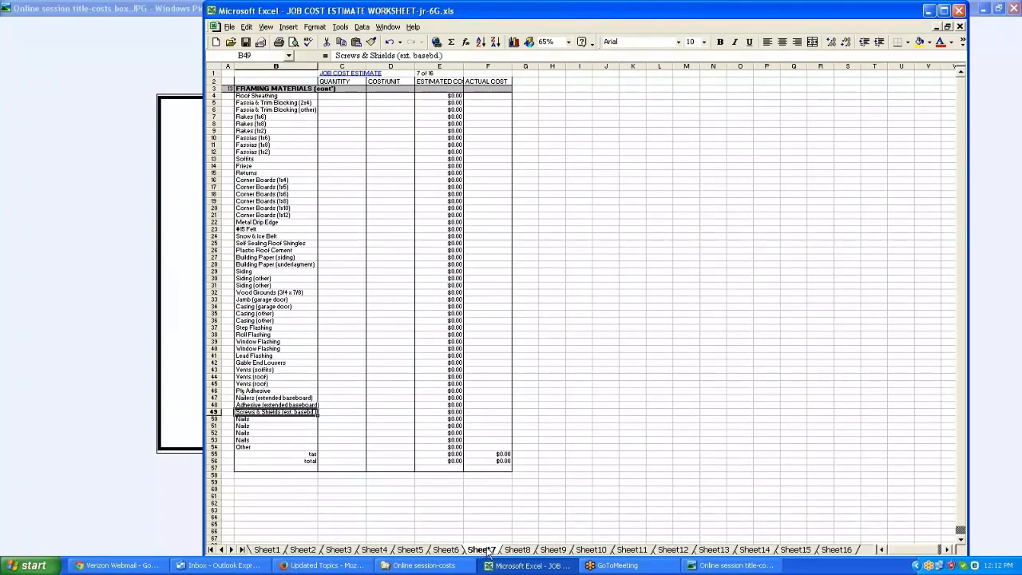
{"action": "left_click", "coordinate": [268, 551]}
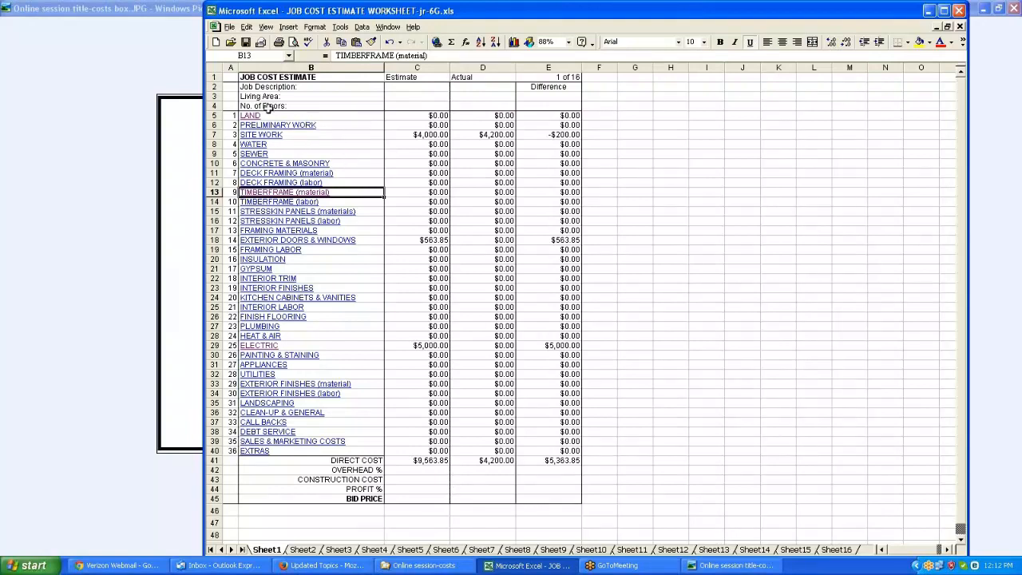
Follow the summary's Preliminary Work link and scroll through the preliminary, site work and water sections
{"action": "left_click", "coordinate": [310, 128]}
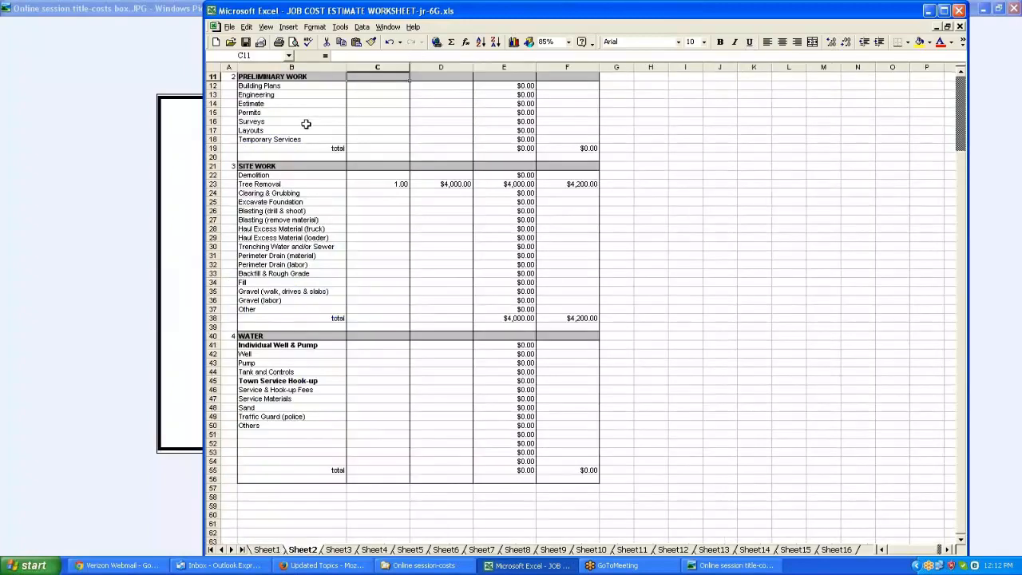
{"action": "scroll", "coordinate": [307, 120], "scroll_direction": "up", "scroll_amount": 2}
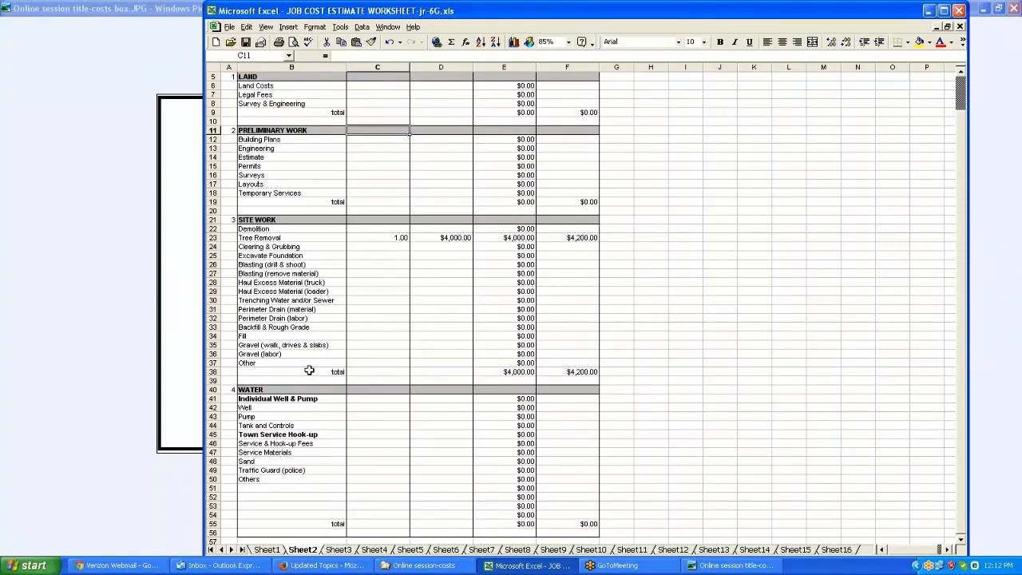
{"action": "scroll", "coordinate": [309, 370], "scroll_direction": "down", "scroll_amount": 4}
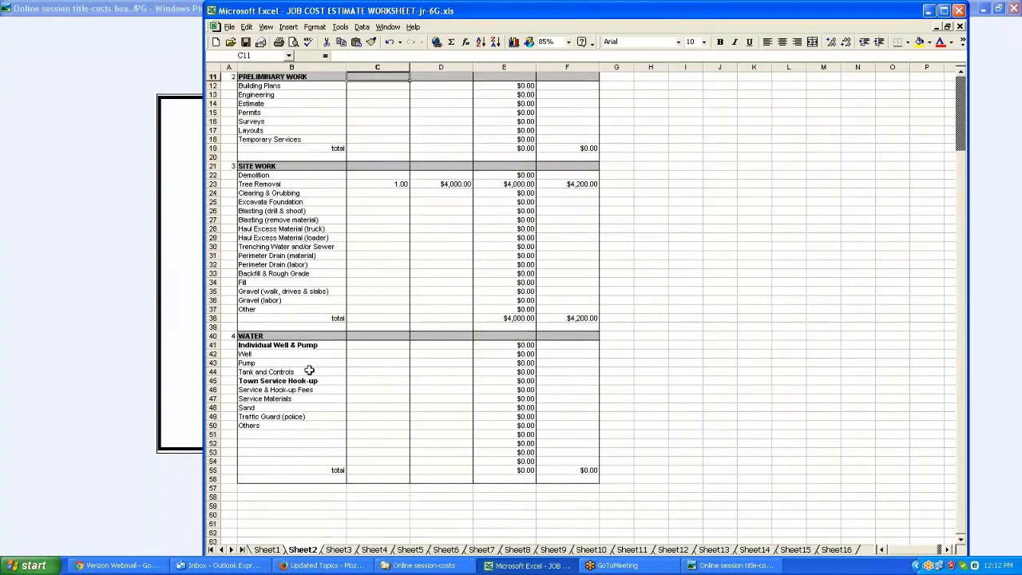
{"action": "scroll", "coordinate": [309, 370], "scroll_direction": "up", "scroll_amount": 3}
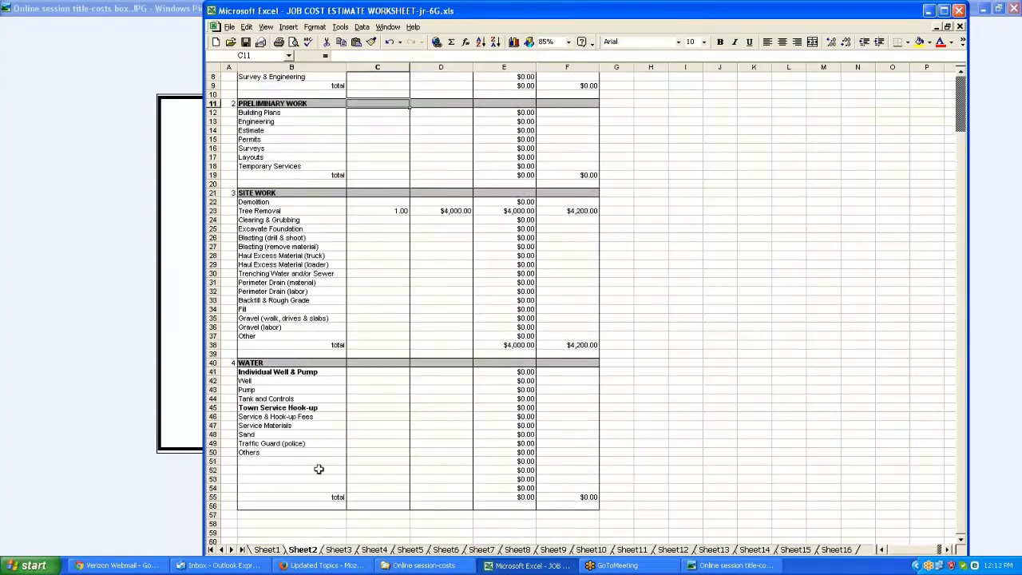
On the sewer sheet, enter quantity 1 at a unit cost of 20,000 for Individual Septic Systems
{"action": "left_click", "coordinate": [342, 555]}
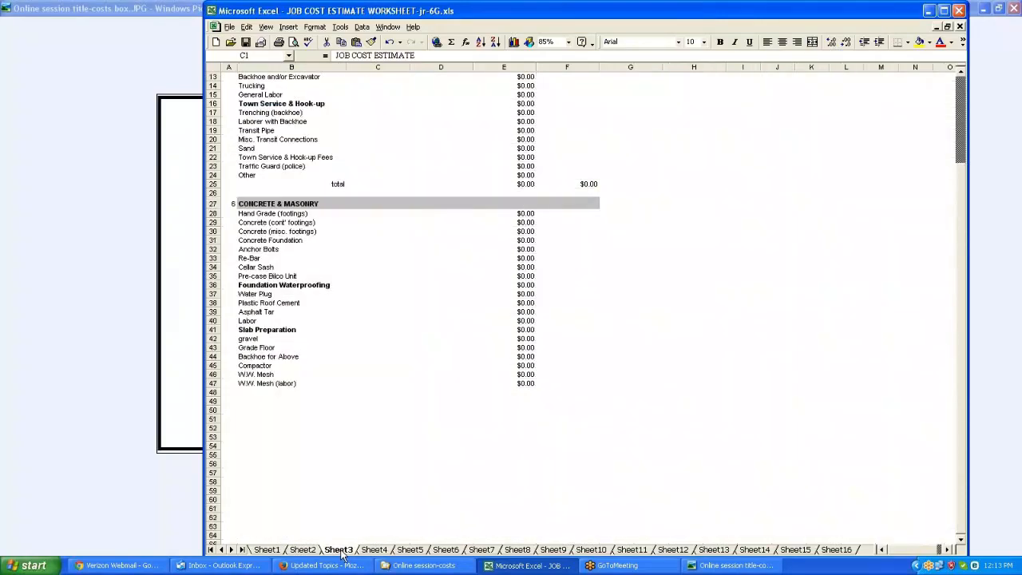
{"action": "scroll", "coordinate": [344, 555], "scroll_direction": "up", "scroll_amount": 4}
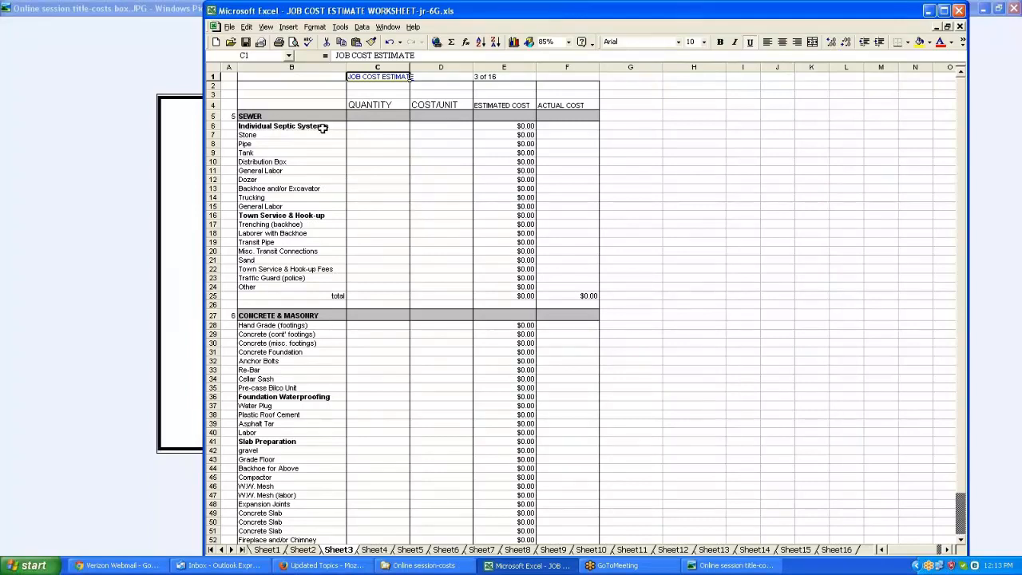
{"action": "left_click", "coordinate": [402, 128]}
{"action": "type", "text": "1"}
{"action": "key", "text": "Tab"}
{"action": "type", "text": "2"}
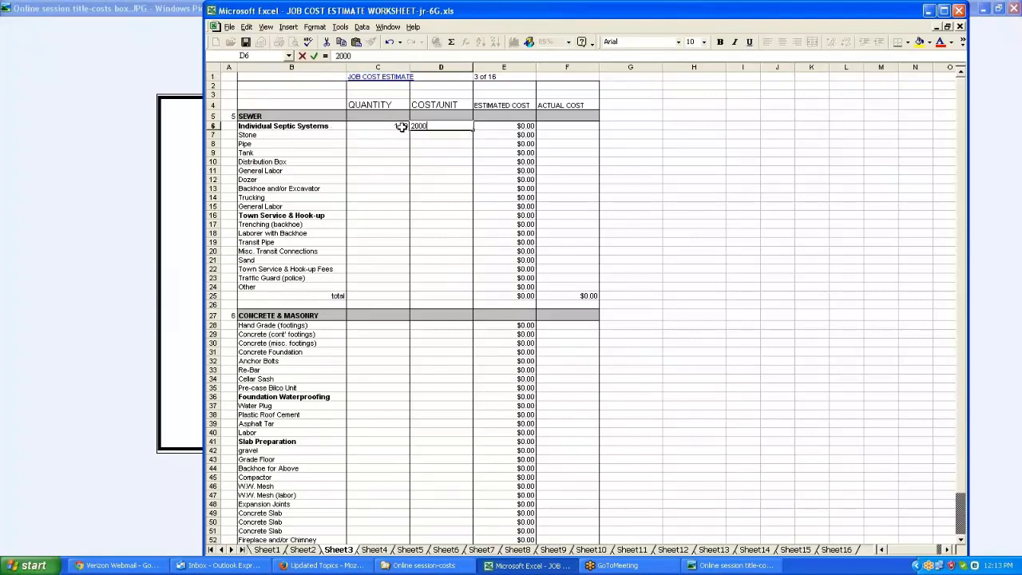
{"action": "type", "text": "0,000"}
{"action": "key", "text": "Return"}
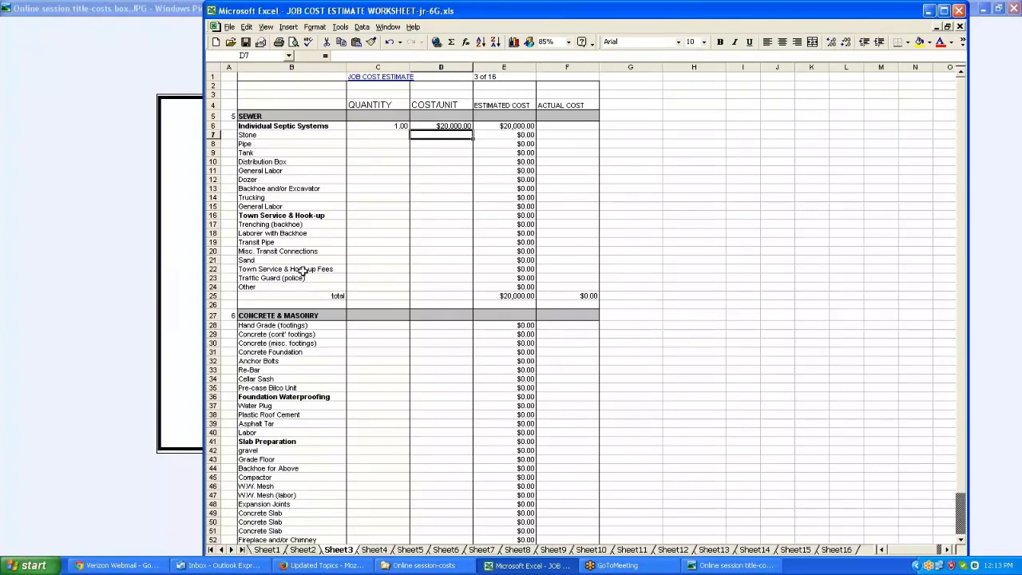
Rename the fourth stresskin panels line item to Panels 6 1/2 sf @
{"action": "scroll", "coordinate": [312, 364], "scroll_direction": "down", "scroll_amount": 4}
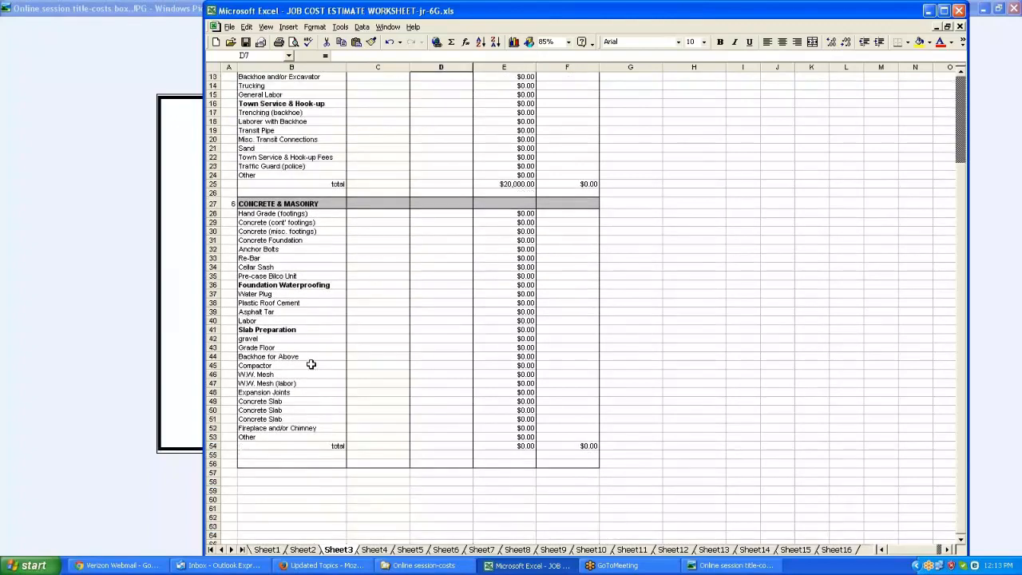
{"action": "scroll", "coordinate": [311, 365], "scroll_direction": "down", "scroll_amount": 2}
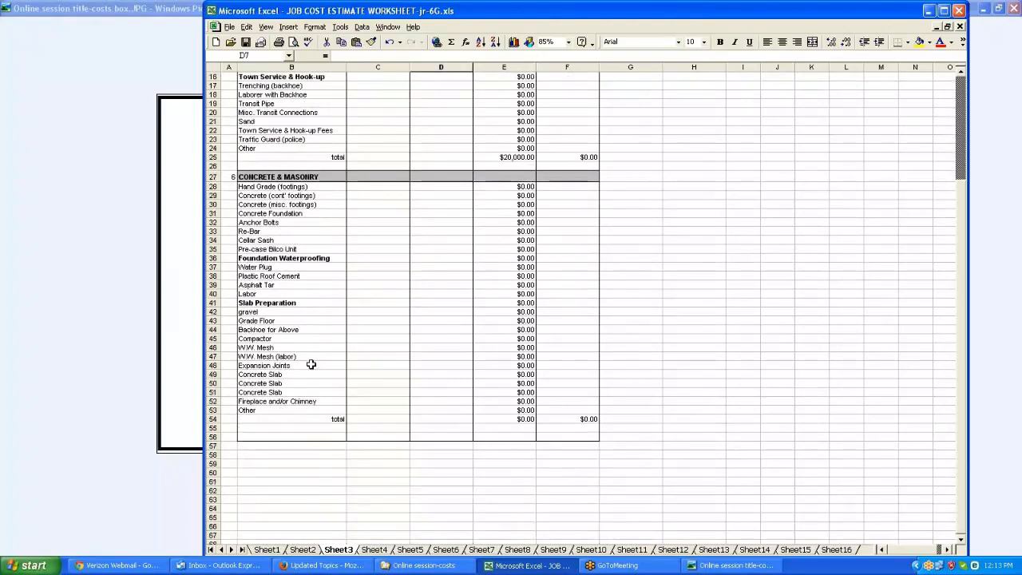
{"action": "left_click", "coordinate": [374, 550]}
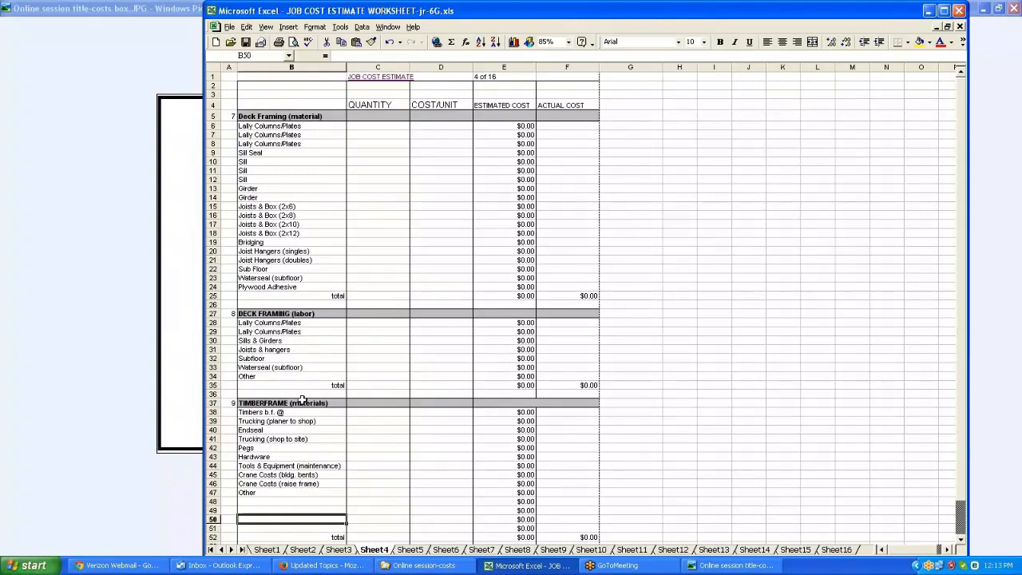
{"action": "left_click", "coordinate": [410, 550]}
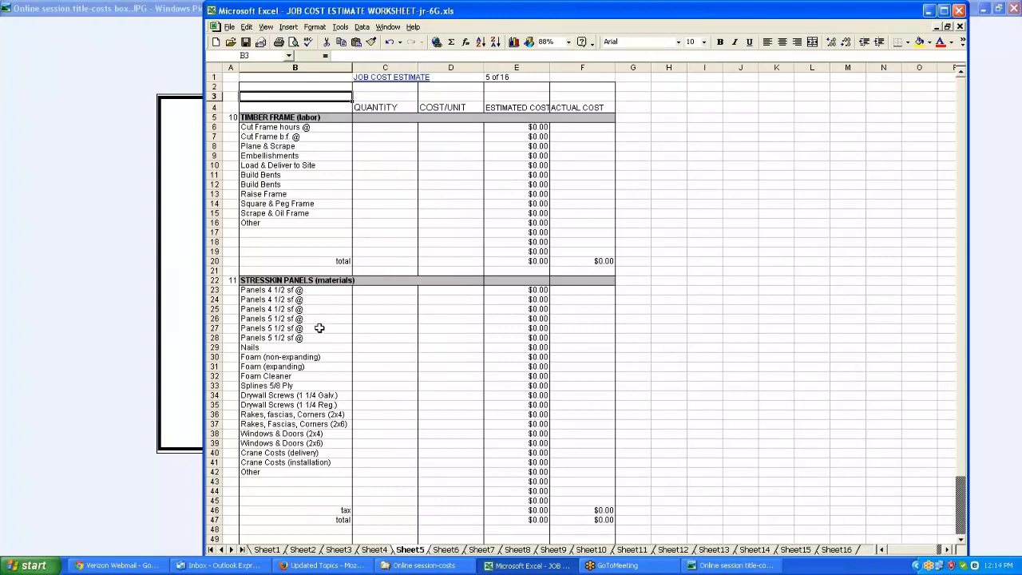
{"action": "left_click", "coordinate": [249, 320]}
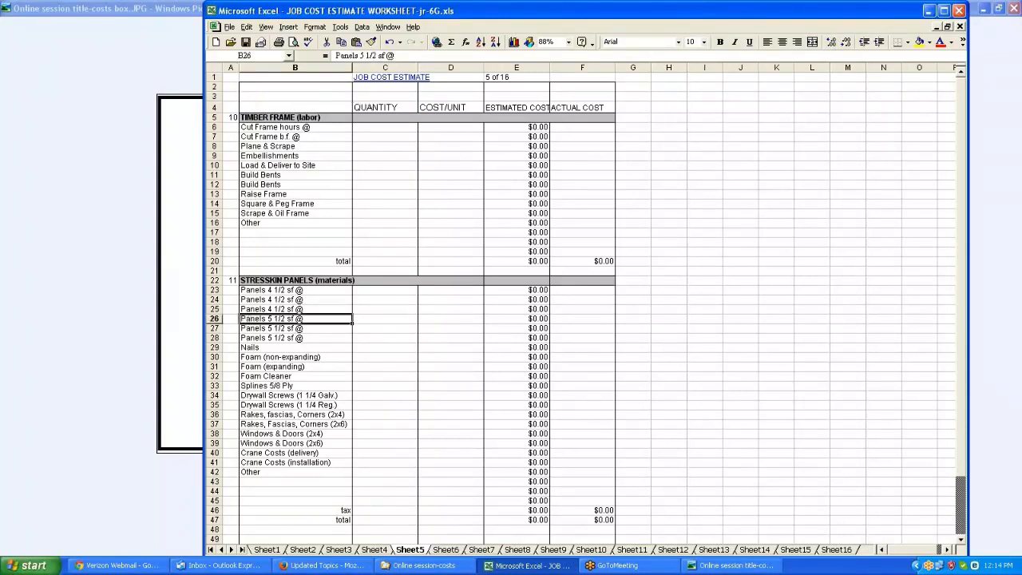
{"action": "left_click", "coordinate": [361, 56]}
{"action": "key", "text": "Delete"}
{"action": "type", "text": "6"}
{"action": "key", "text": "Return"}
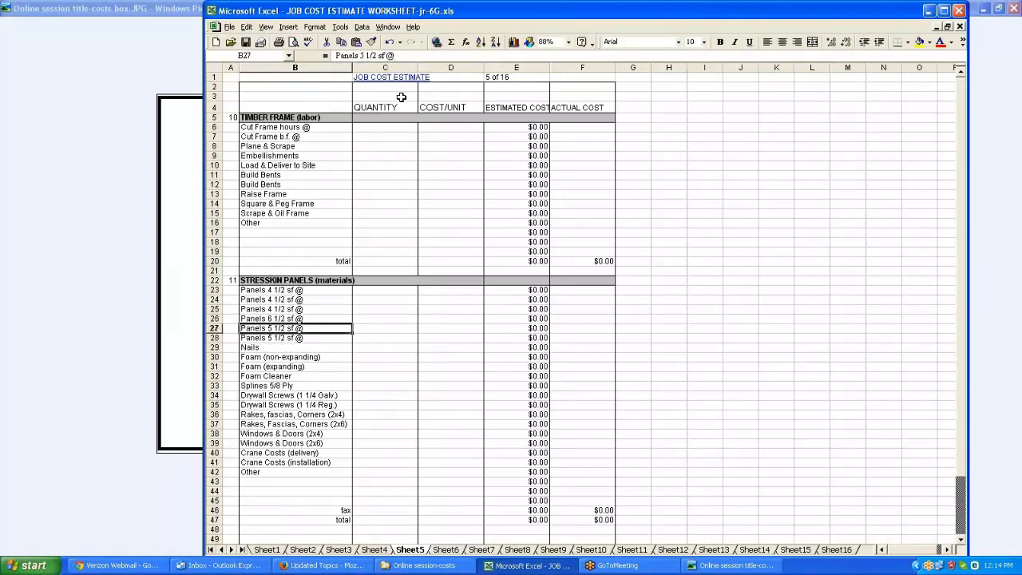
Browse the stresskin panels, framing materials, exterior doors and windows, and framing labor sheets
{"action": "left_click", "coordinate": [308, 319]}
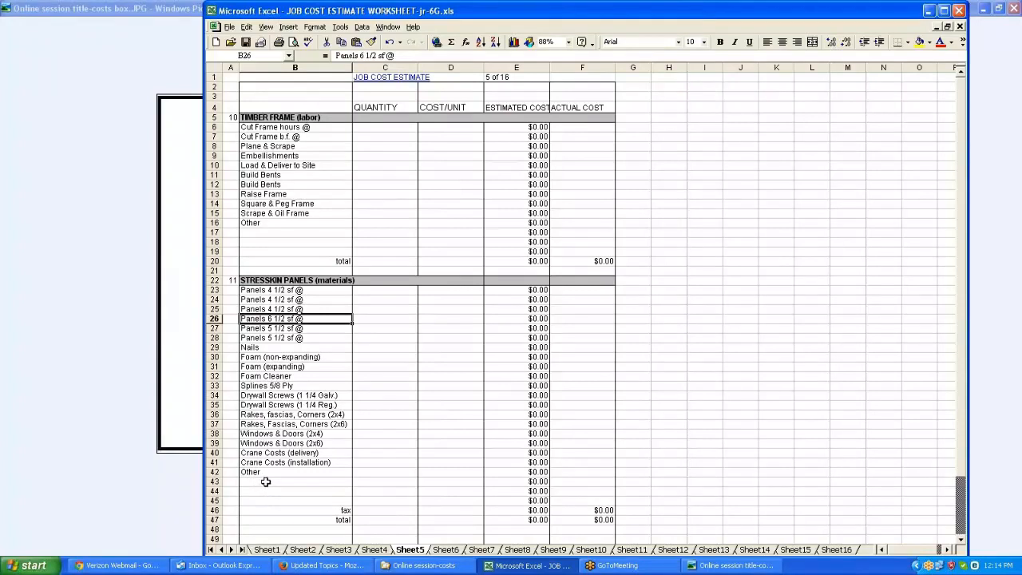
{"action": "scroll", "coordinate": [266, 482], "scroll_direction": "down", "scroll_amount": 2}
{"action": "left_click", "coordinate": [274, 421]}
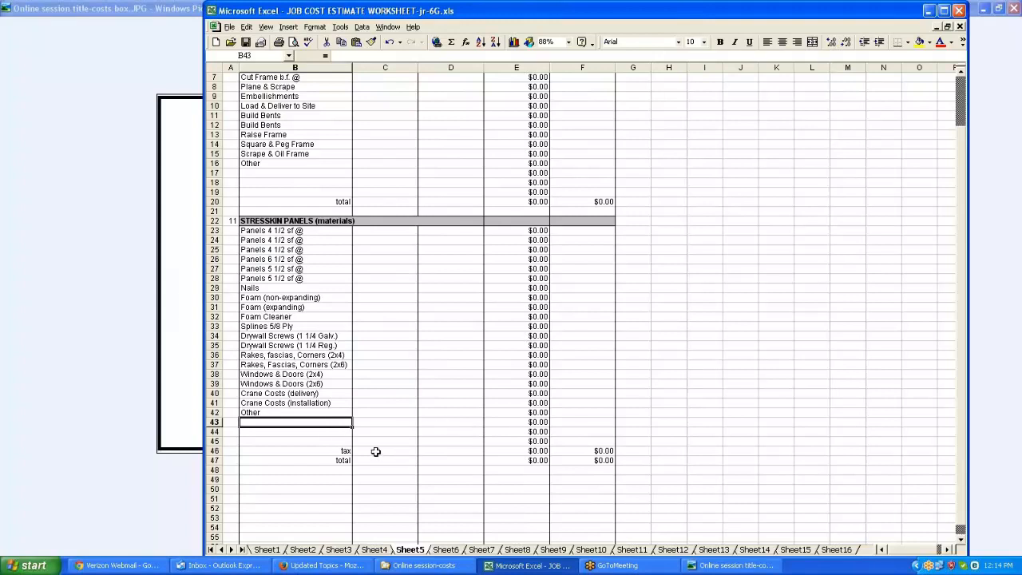
{"action": "scroll", "coordinate": [375, 452], "scroll_direction": "up", "scroll_amount": 2}
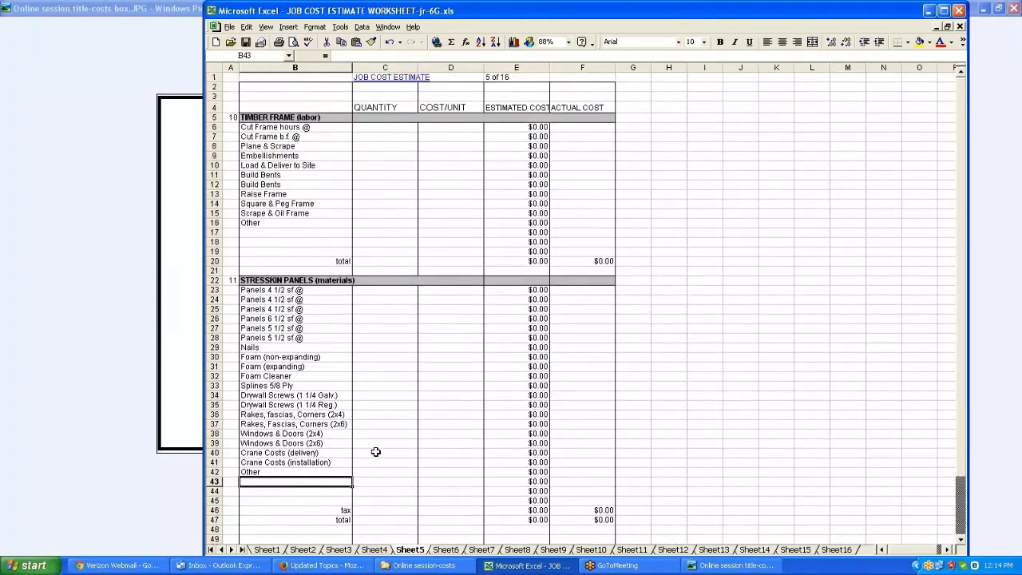
{"action": "scroll", "coordinate": [375, 451], "scroll_direction": "down", "scroll_amount": 3}
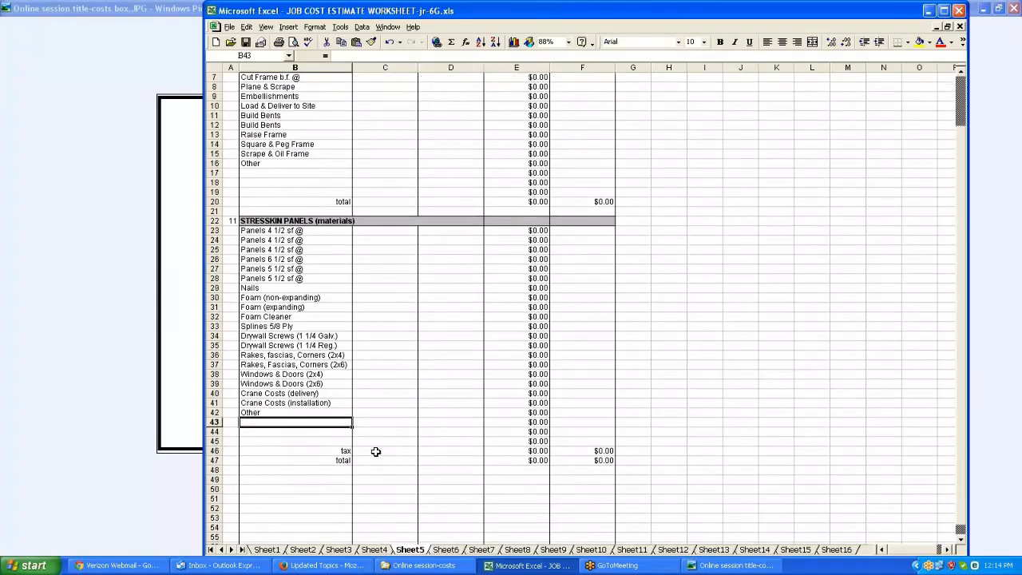
{"action": "left_click", "coordinate": [445, 550]}
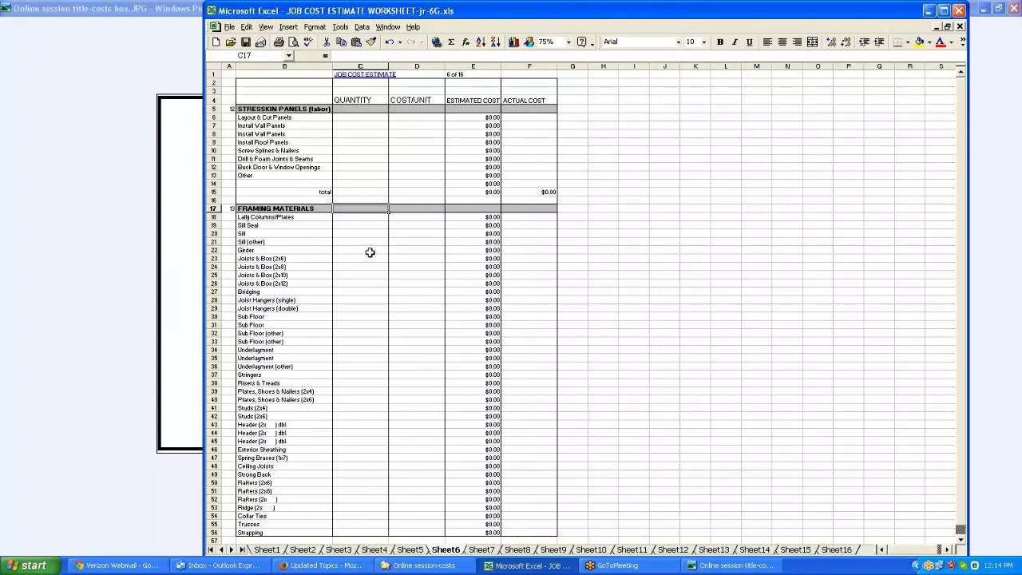
{"action": "scroll", "coordinate": [370, 253], "scroll_direction": "down", "scroll_amount": 2}
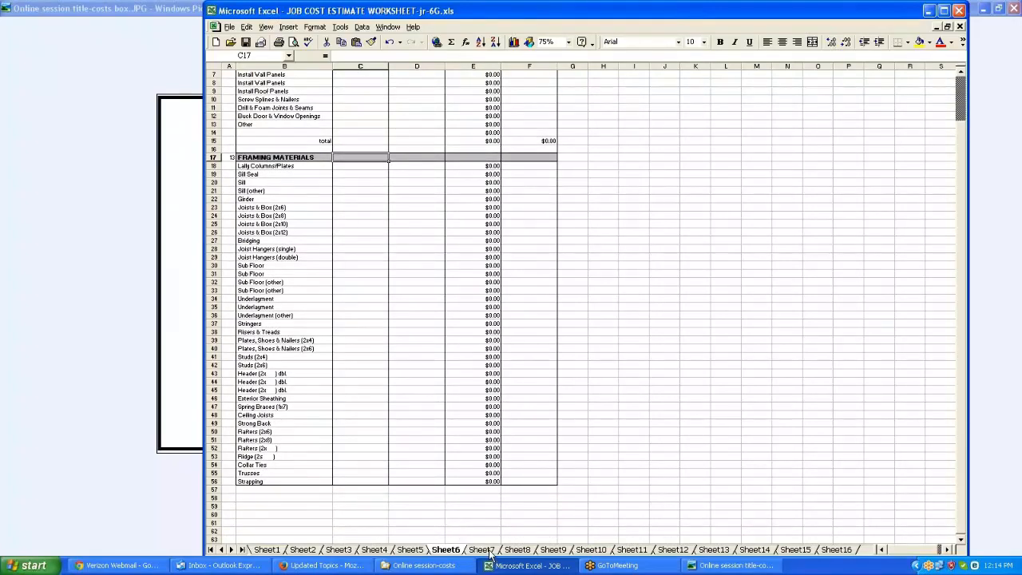
{"action": "left_click", "coordinate": [486, 551]}
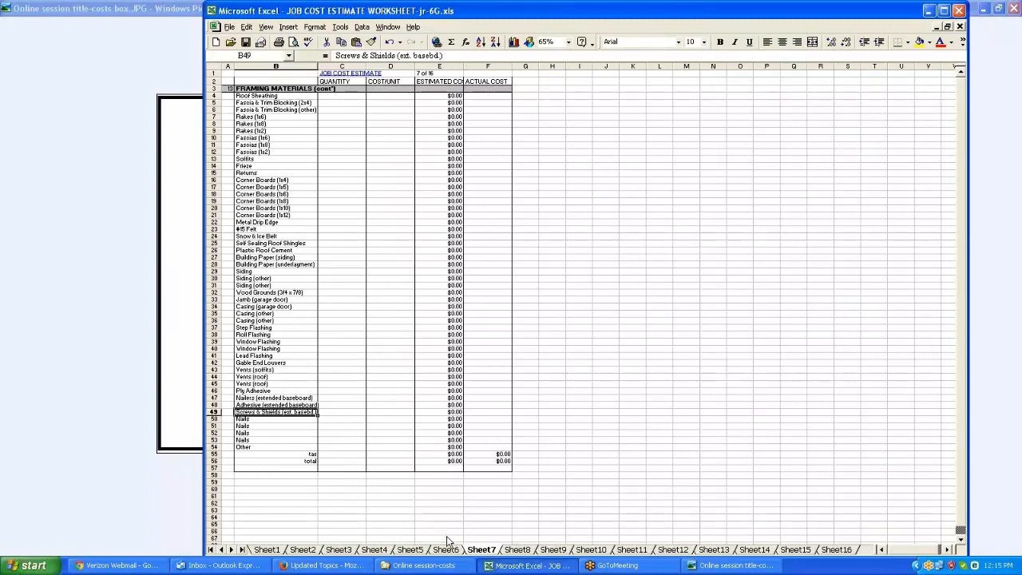
{"action": "left_click", "coordinate": [523, 552]}
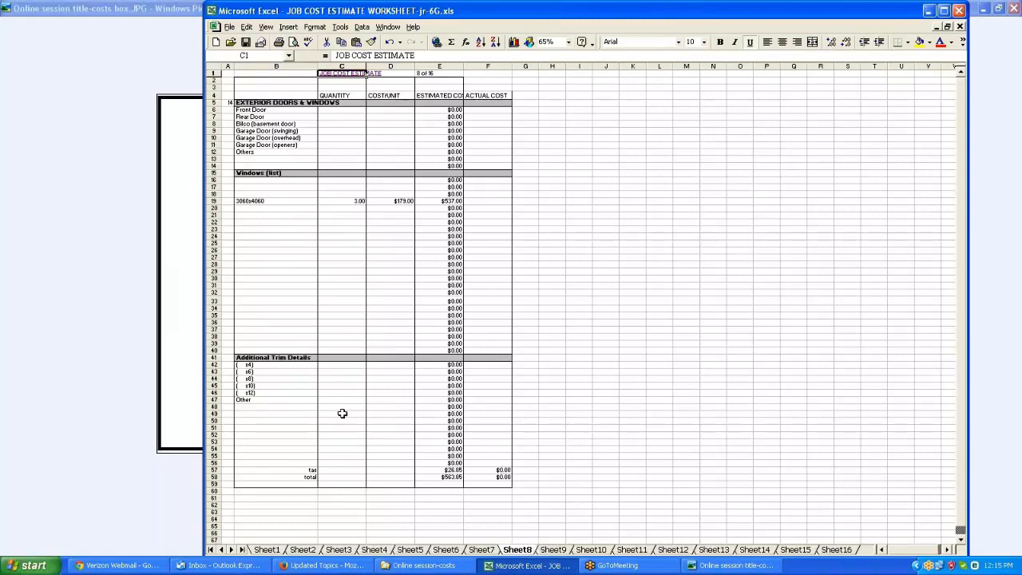
{"action": "left_click", "coordinate": [554, 553]}
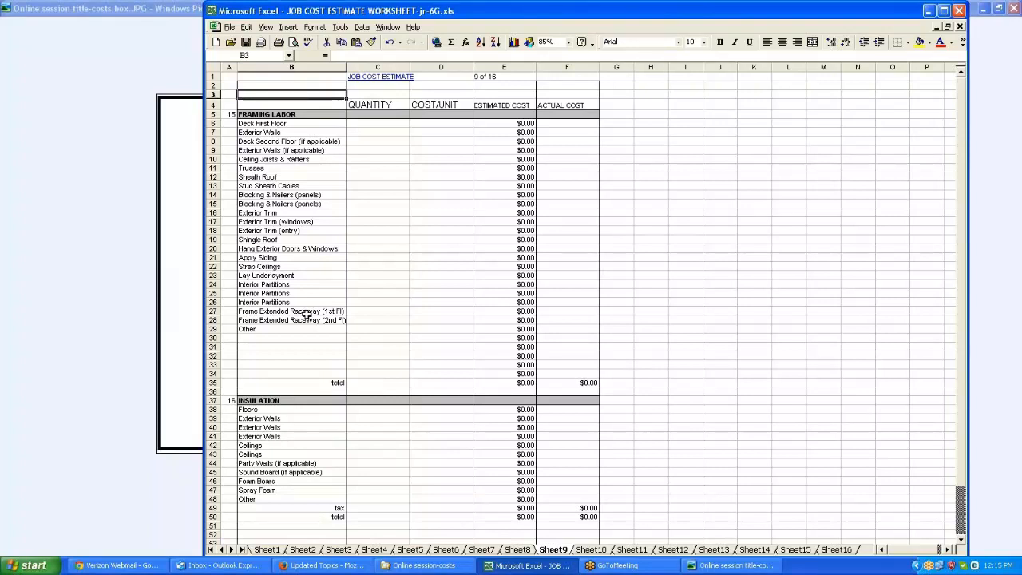
On the framing labor and insulation sheet, enter quantity 1 at a unit cost of 10,000 for the insulation Other line
{"action": "left_click", "coordinate": [286, 175]}
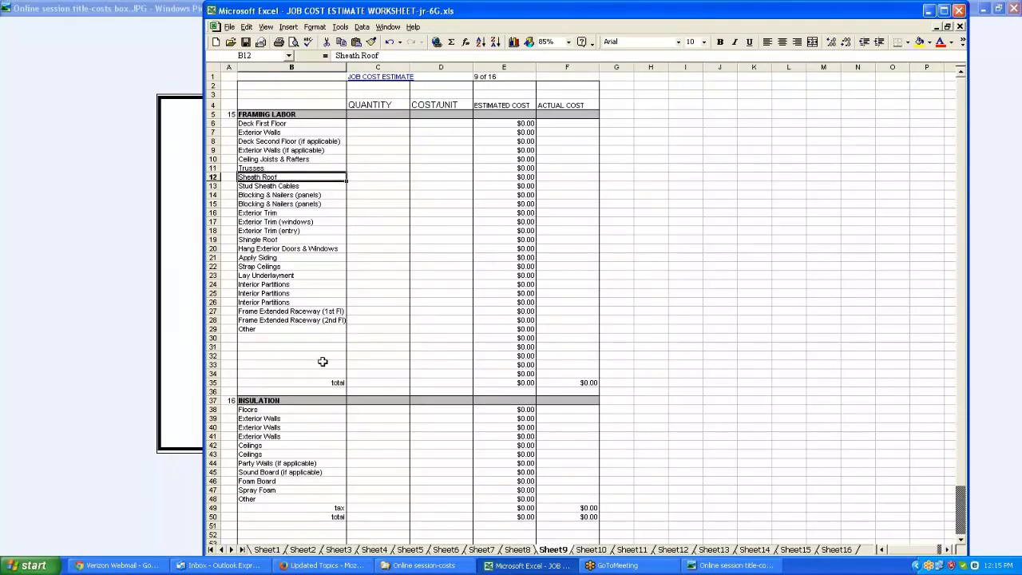
{"action": "scroll", "coordinate": [323, 362], "scroll_direction": "down", "scroll_amount": 2}
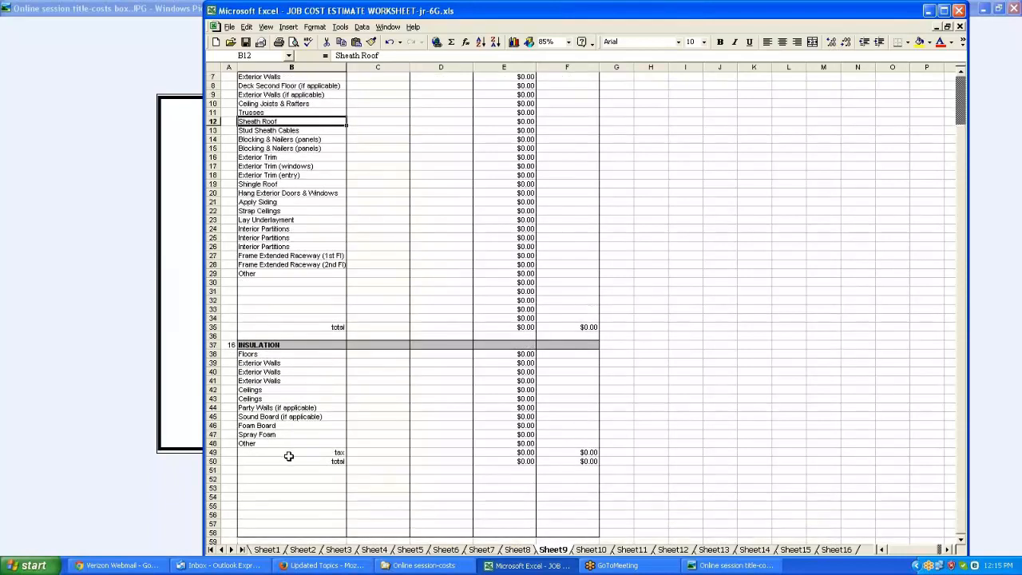
{"action": "scroll", "coordinate": [288, 456], "scroll_direction": "down", "scroll_amount": 1}
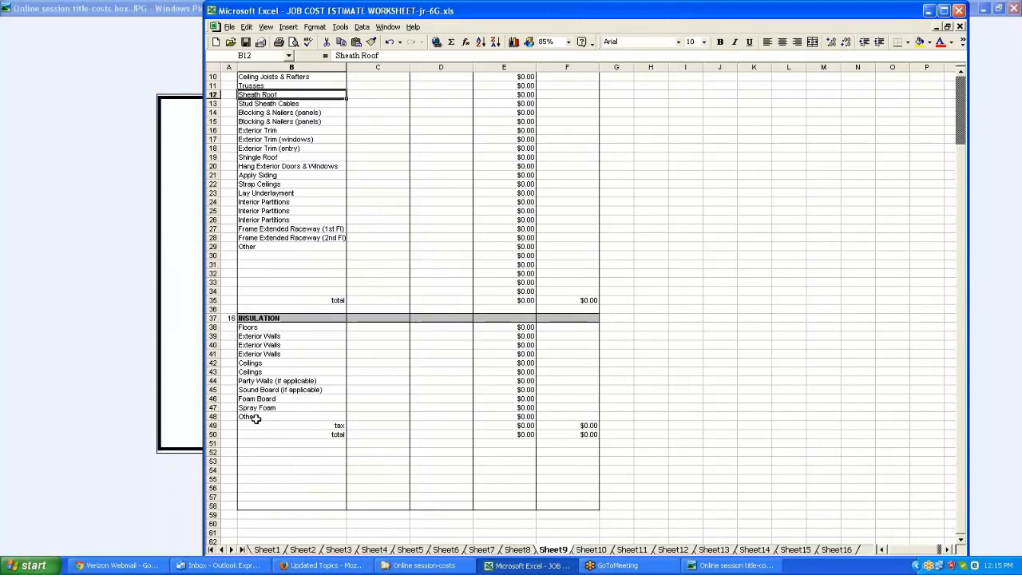
{"action": "left_click", "coordinate": [423, 414]}
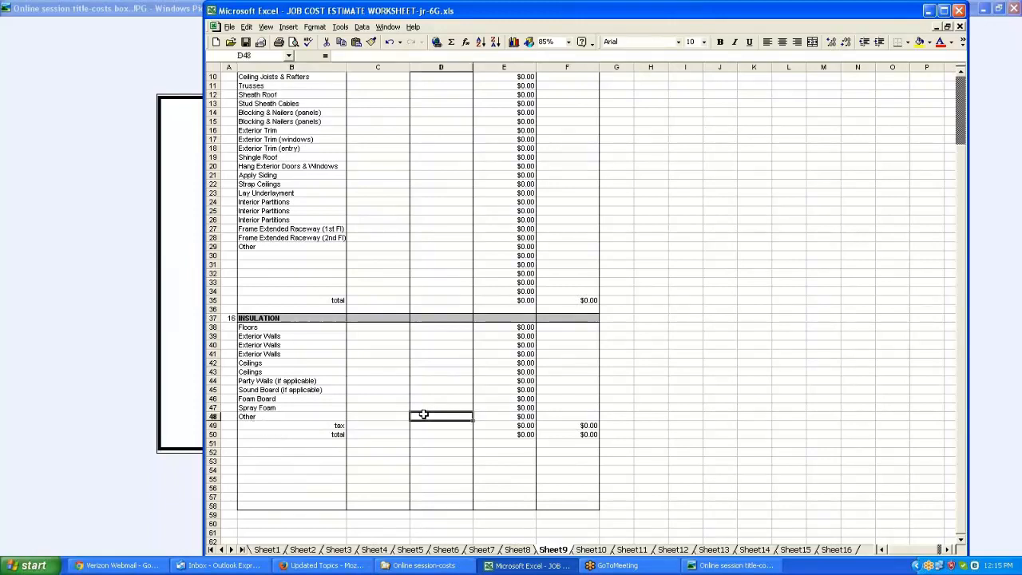
{"action": "type", "text": "10000"}
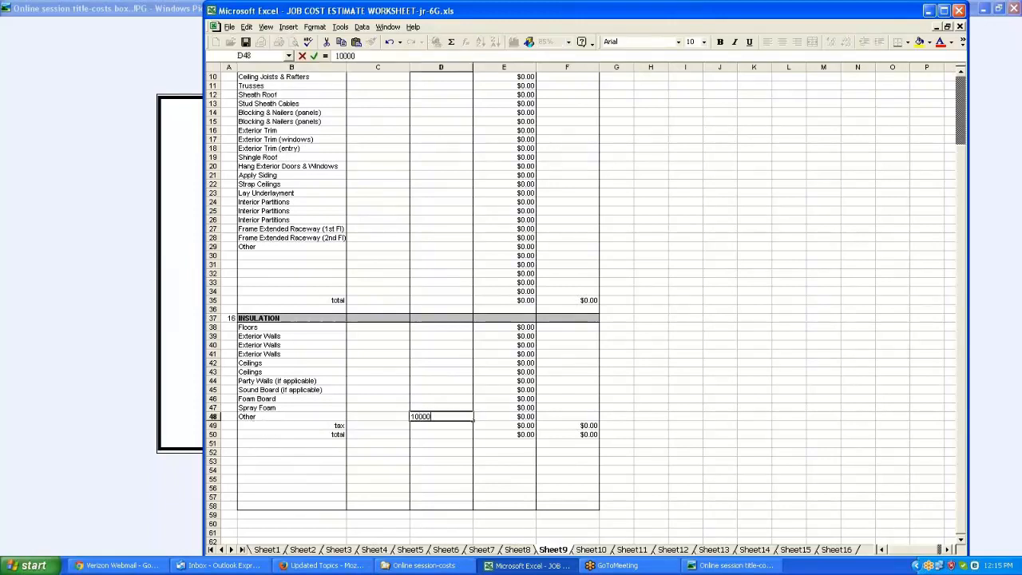
{"action": "type", "text": ",000"}
{"action": "key", "text": "Return"}
{"action": "left_click", "coordinate": [398, 418]}
{"action": "type", "text": "1"}
{"action": "key", "text": "Return"}
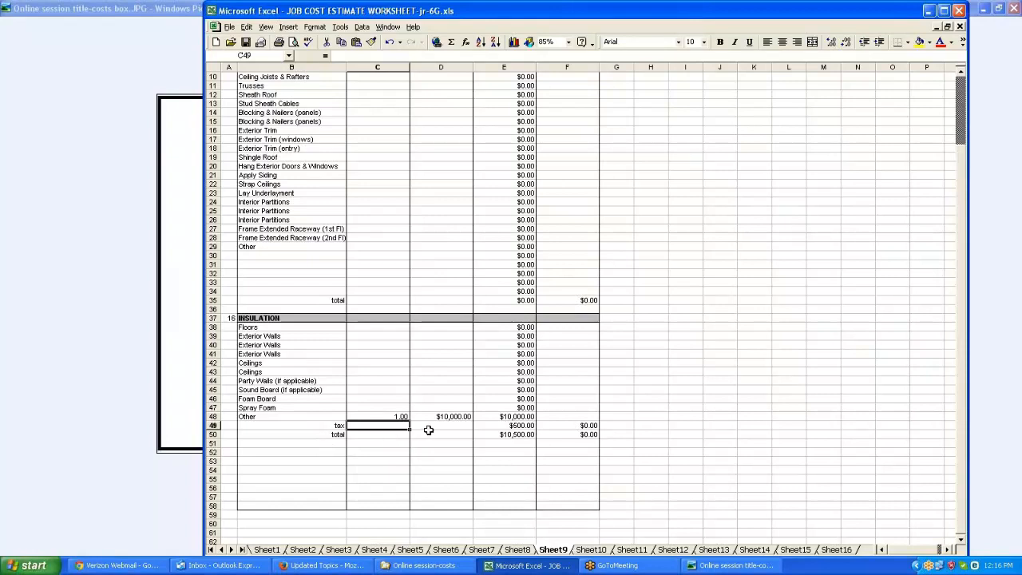
Change the insulation tax formula's rate to 0.0625
{"action": "left_click", "coordinate": [513, 427]}
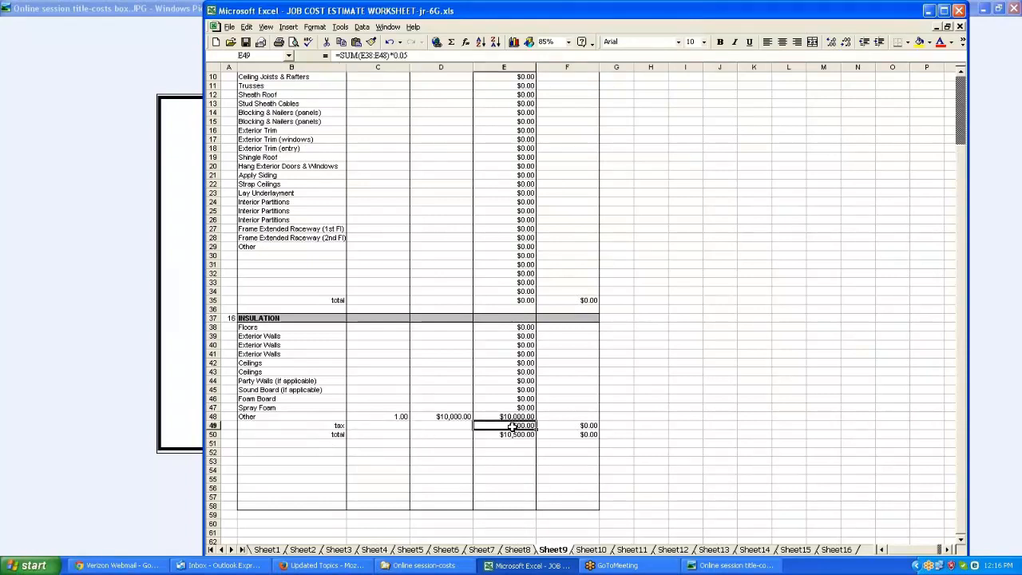
{"action": "left_click", "coordinate": [403, 55]}
{"action": "key", "text": "BackSpace"}
{"action": "type", "text": "625"}
{"action": "key", "text": "Return"}
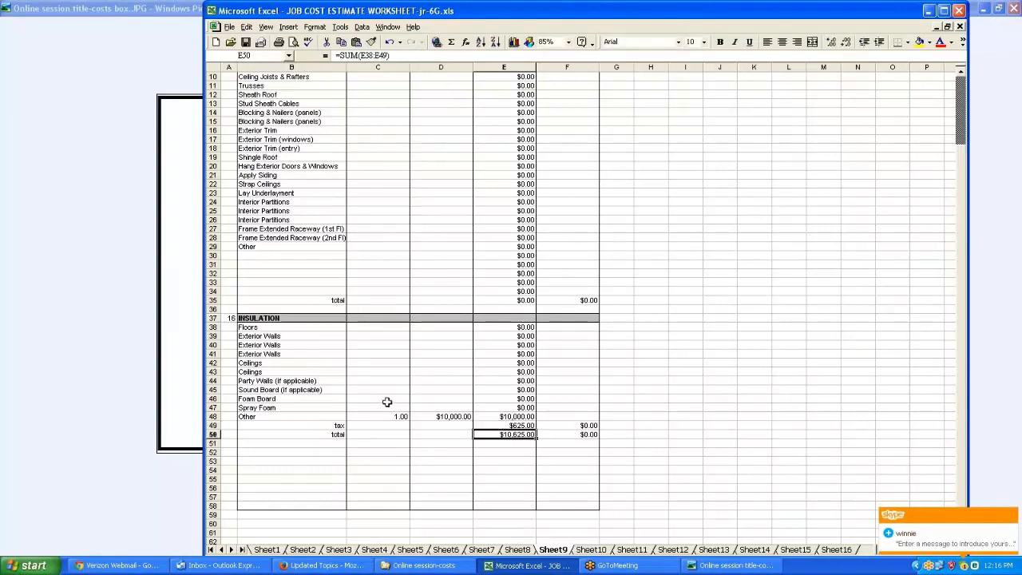
{"action": "left_click", "coordinate": [393, 443]}
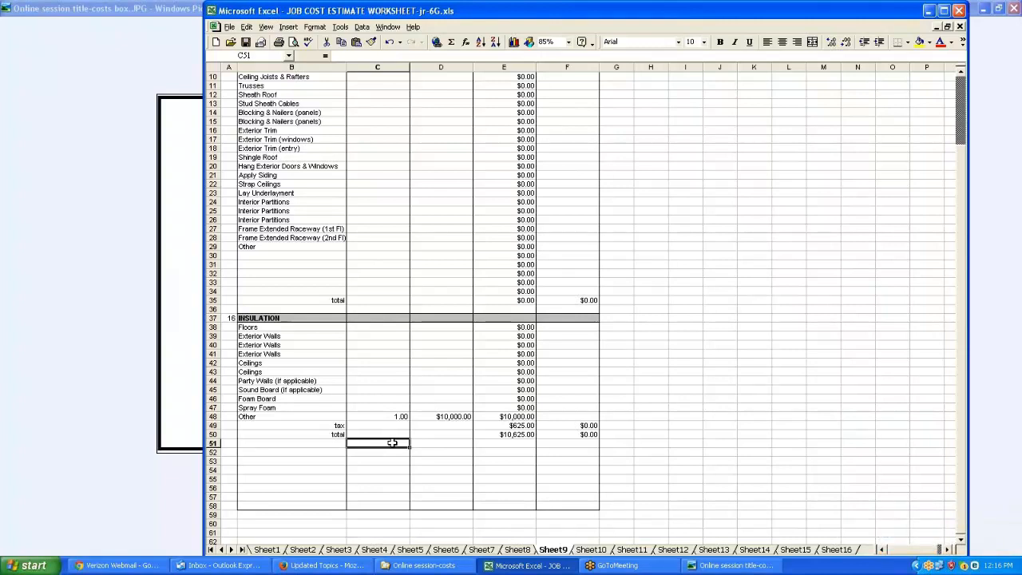
Browse the gypsum and interior trim sheet
{"action": "left_click", "coordinate": [592, 550]}
{"action": "scroll", "coordinate": [595, 551], "scroll_direction": "down", "scroll_amount": 2}
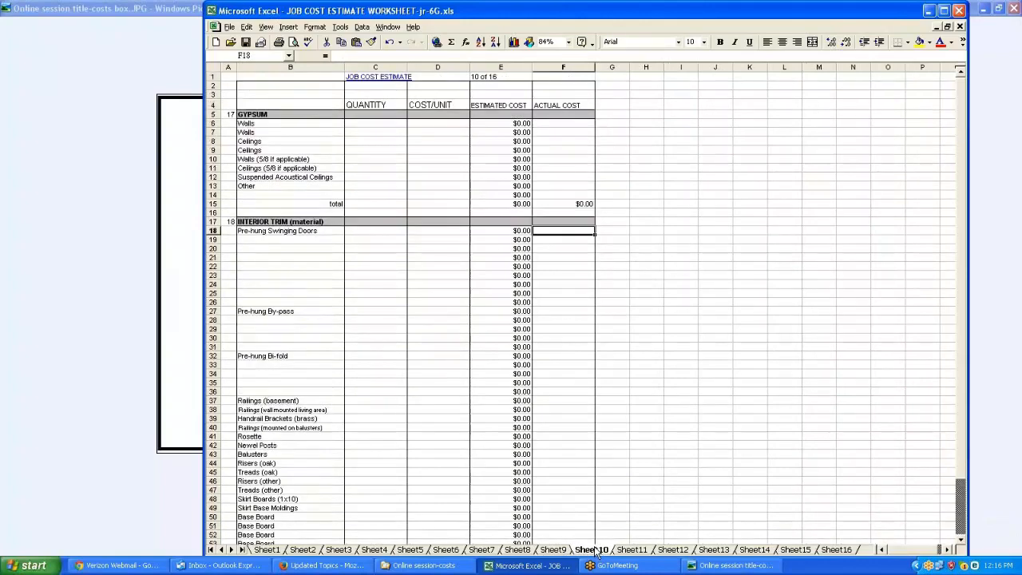
{"action": "scroll", "coordinate": [595, 551], "scroll_direction": "down", "scroll_amount": 1}
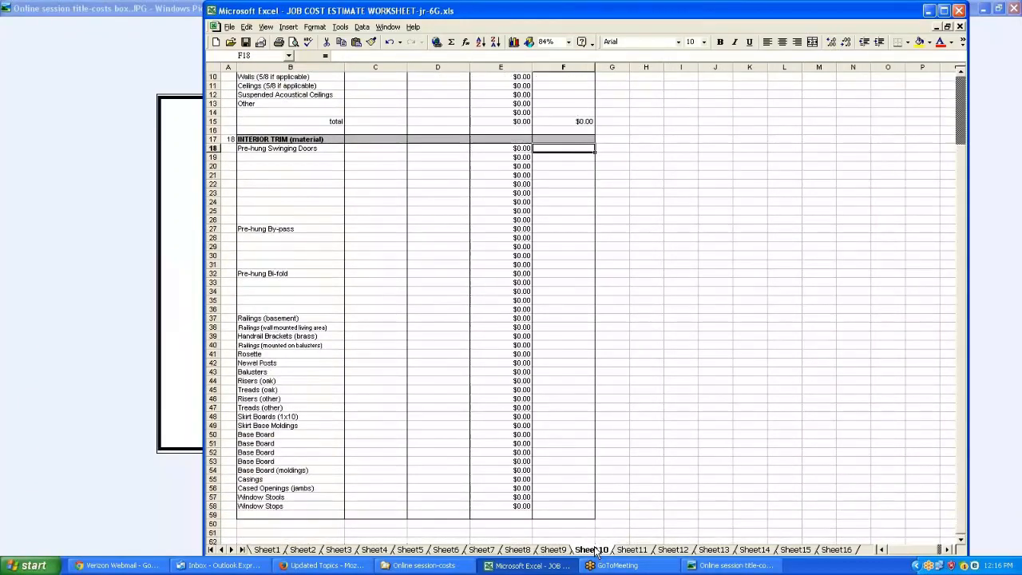
{"action": "scroll", "coordinate": [595, 551], "scroll_direction": "up", "scroll_amount": 3}
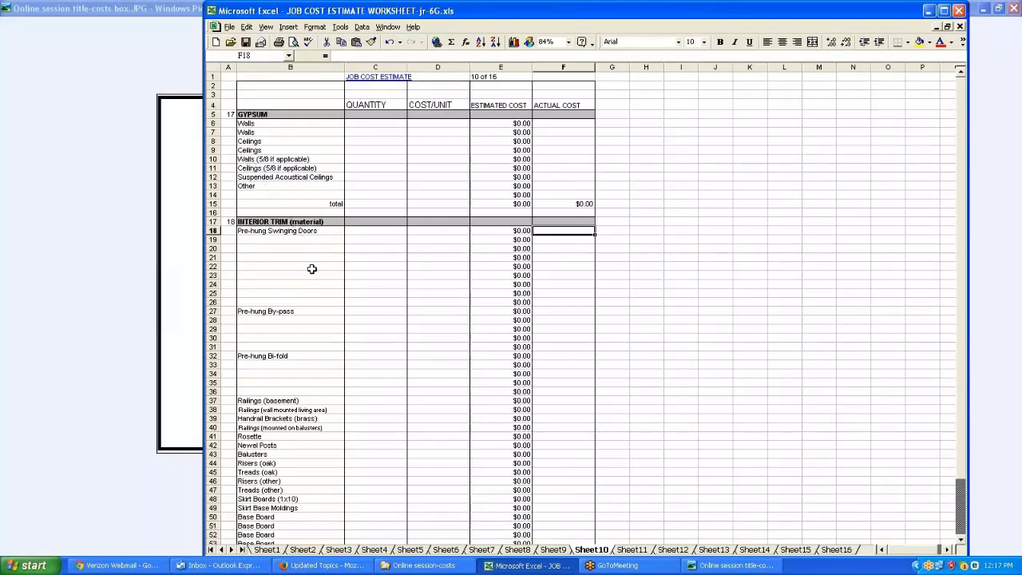
{"action": "scroll", "coordinate": [312, 269], "scroll_direction": "down", "scroll_amount": 4}
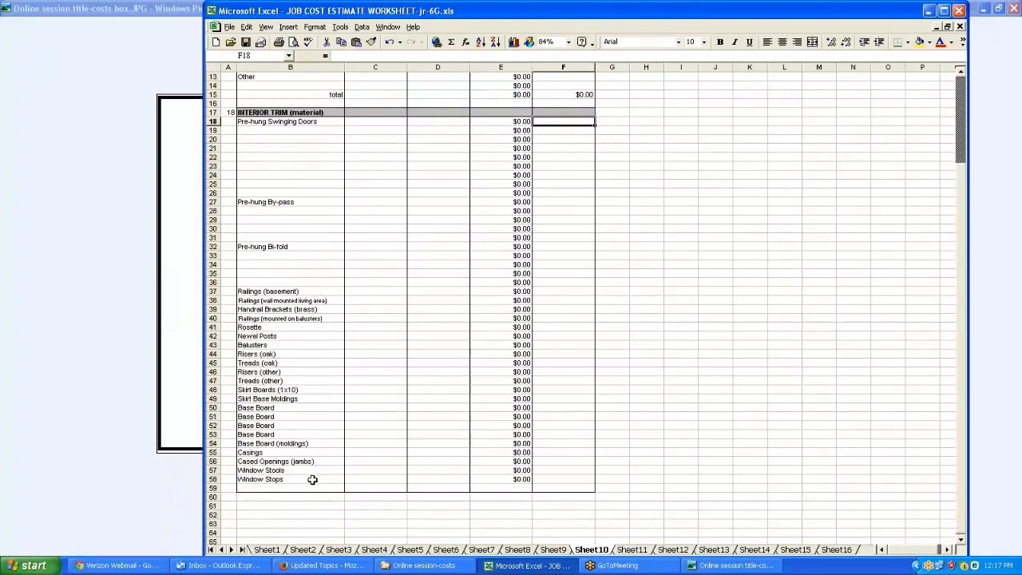
{"action": "scroll", "coordinate": [311, 479], "scroll_direction": "down", "scroll_amount": 1}
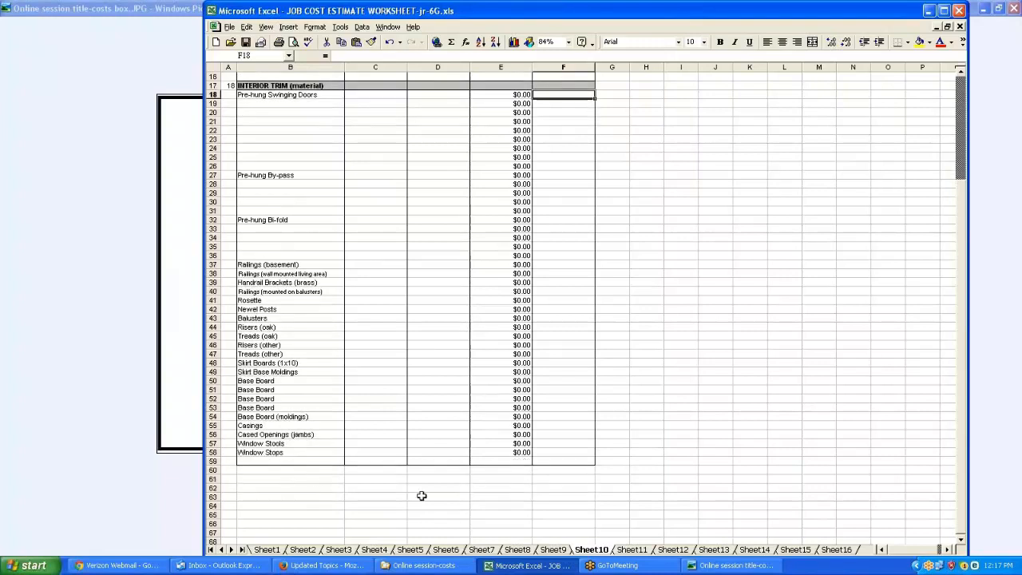
Browse the interior trim, finishes and cabinets sheet, then the interior labor, flooring, plumbing and electric sheet
{"action": "left_click", "coordinate": [631, 549]}
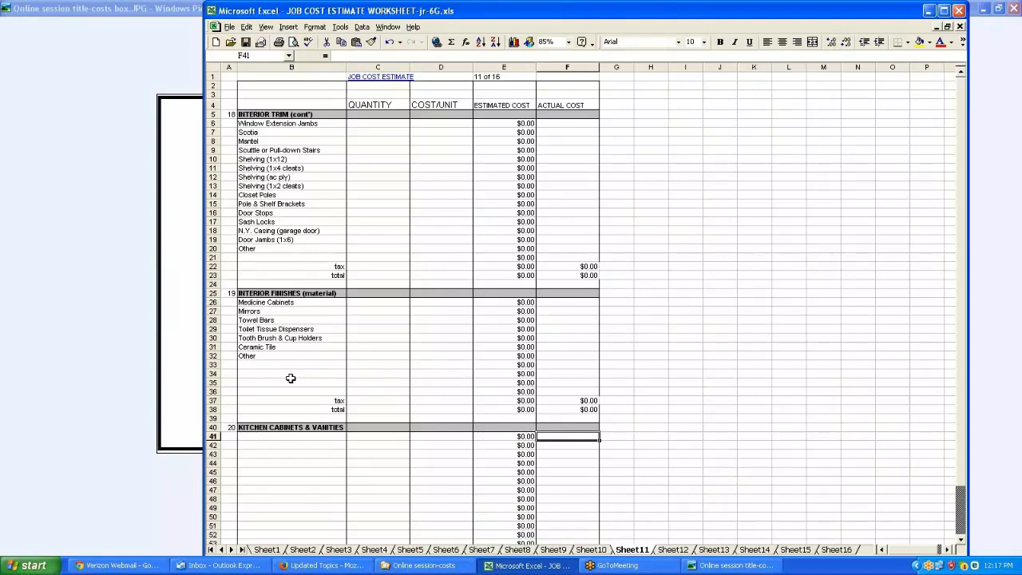
{"action": "scroll", "coordinate": [321, 448], "scroll_direction": "down", "scroll_amount": 3}
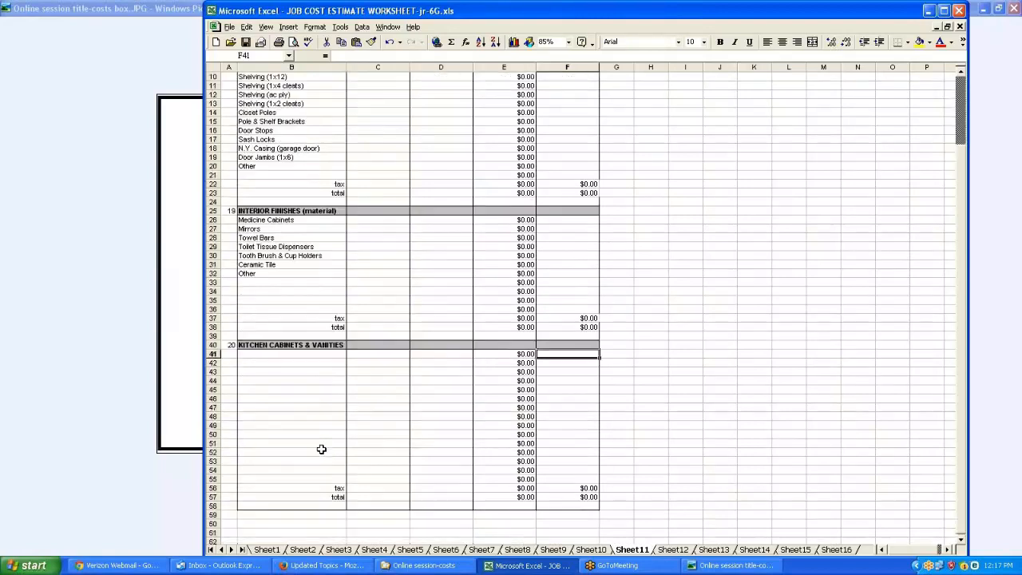
{"action": "scroll", "coordinate": [321, 449], "scroll_direction": "down", "scroll_amount": 1}
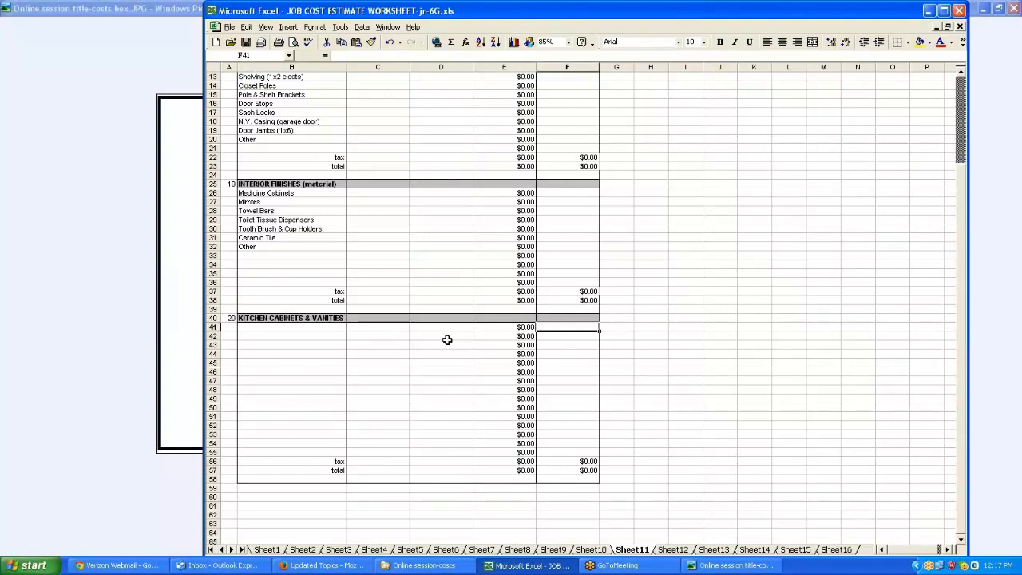
{"action": "scroll", "coordinate": [447, 341], "scroll_direction": "down", "scroll_amount": 1}
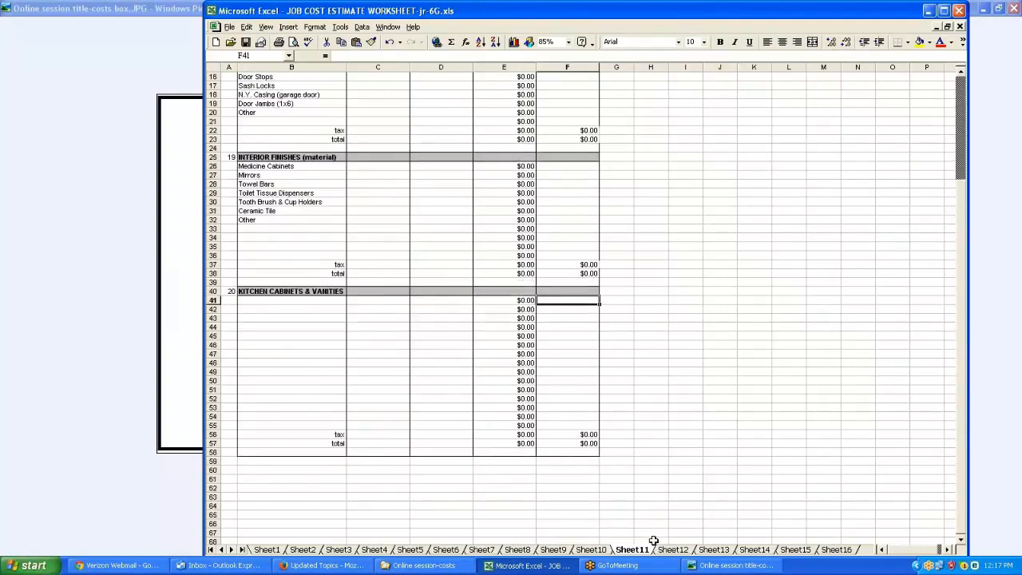
{"action": "left_click", "coordinate": [681, 553]}
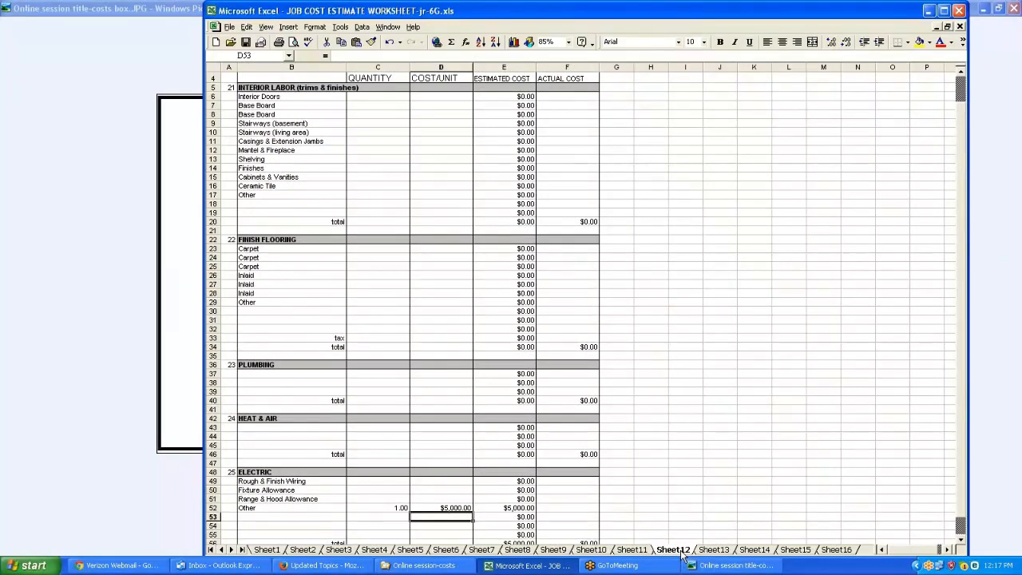
{"action": "scroll", "coordinate": [682, 555], "scroll_direction": "down", "scroll_amount": 1}
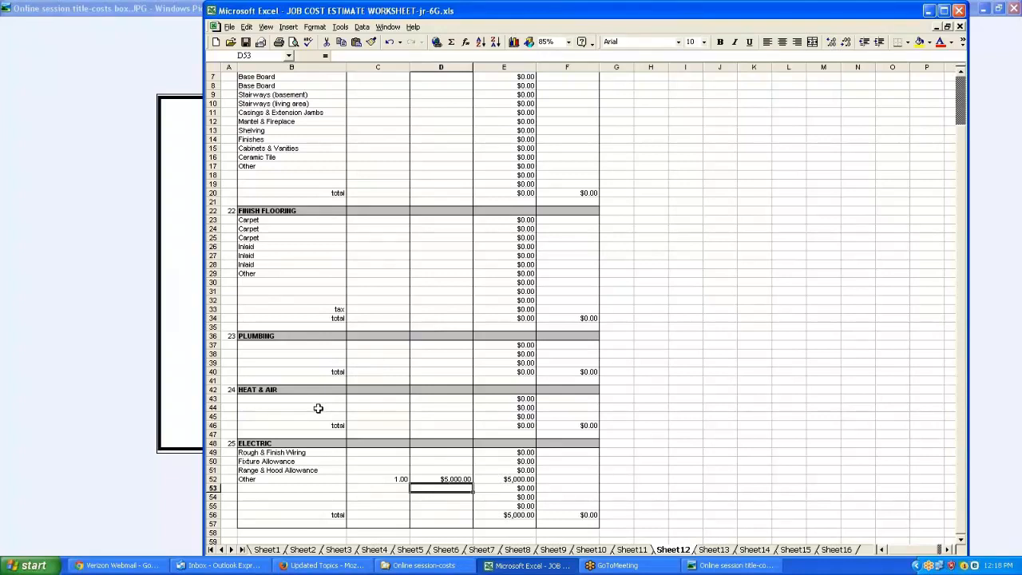
{"action": "scroll", "coordinate": [318, 408], "scroll_direction": "down", "scroll_amount": 2}
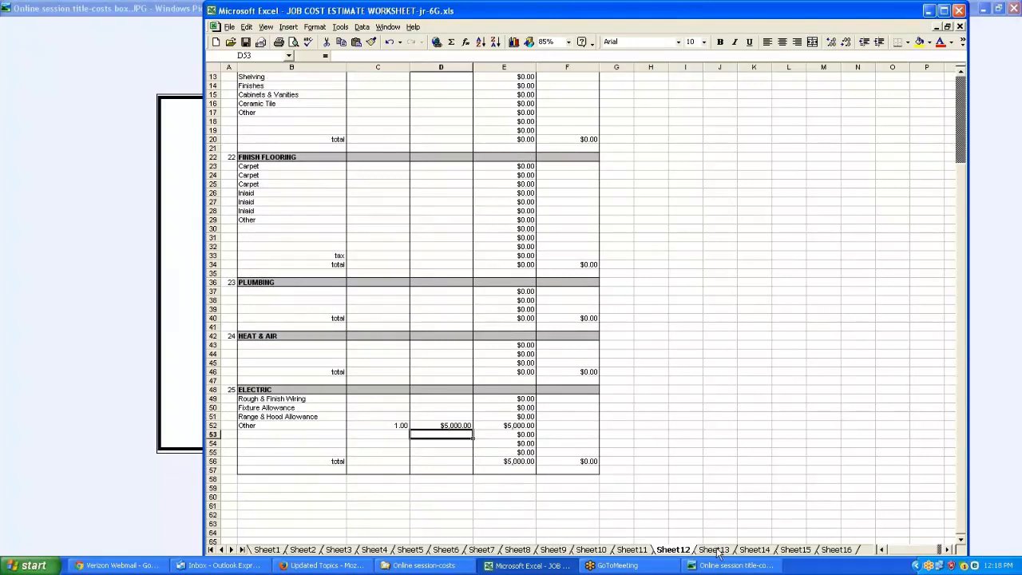
Browse the painting, exterior finishes and landscaping sheets, then return to the summary sheet
{"action": "left_click", "coordinate": [714, 550]}
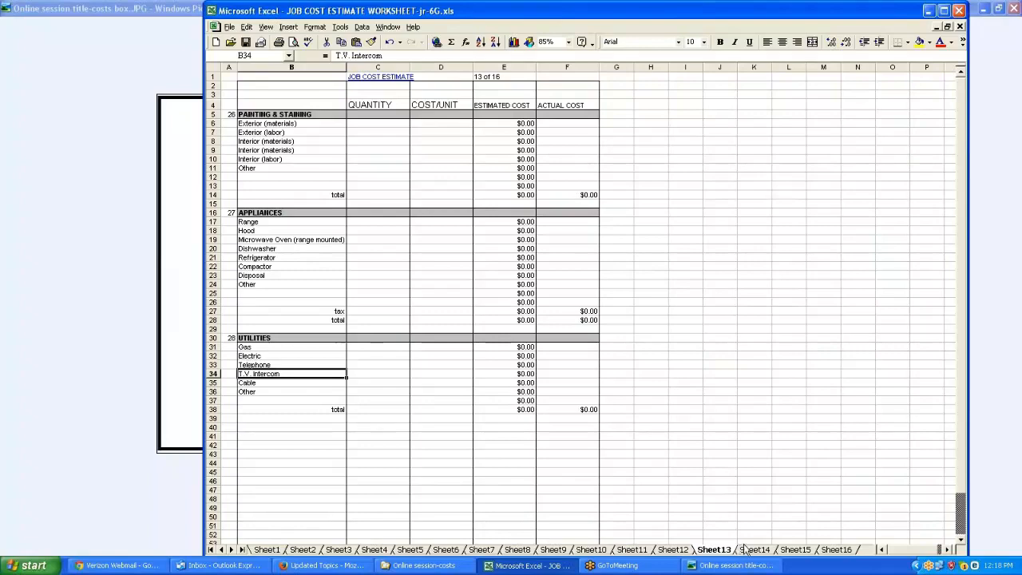
{"action": "left_click", "coordinate": [752, 549]}
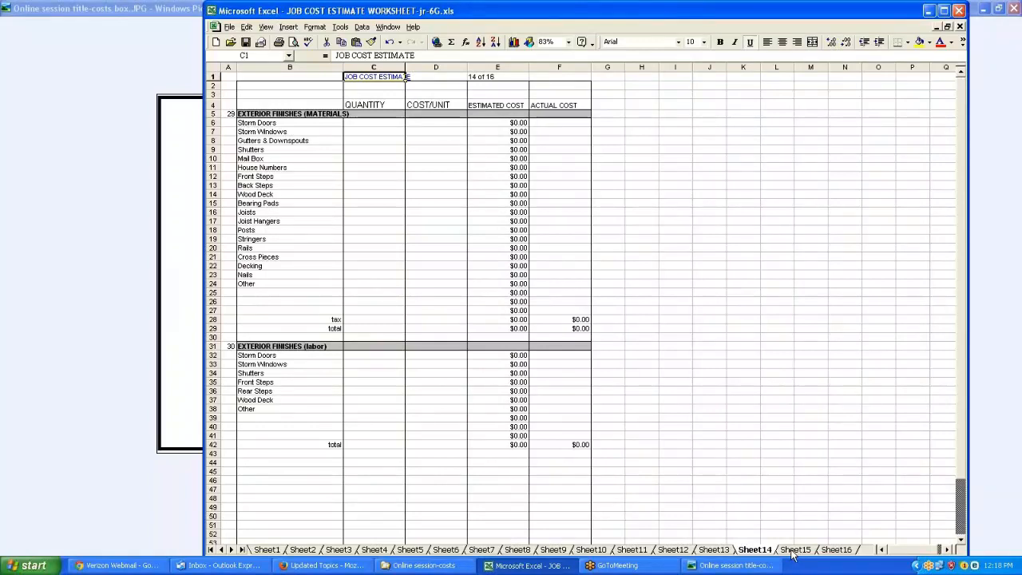
{"action": "left_click", "coordinate": [793, 551]}
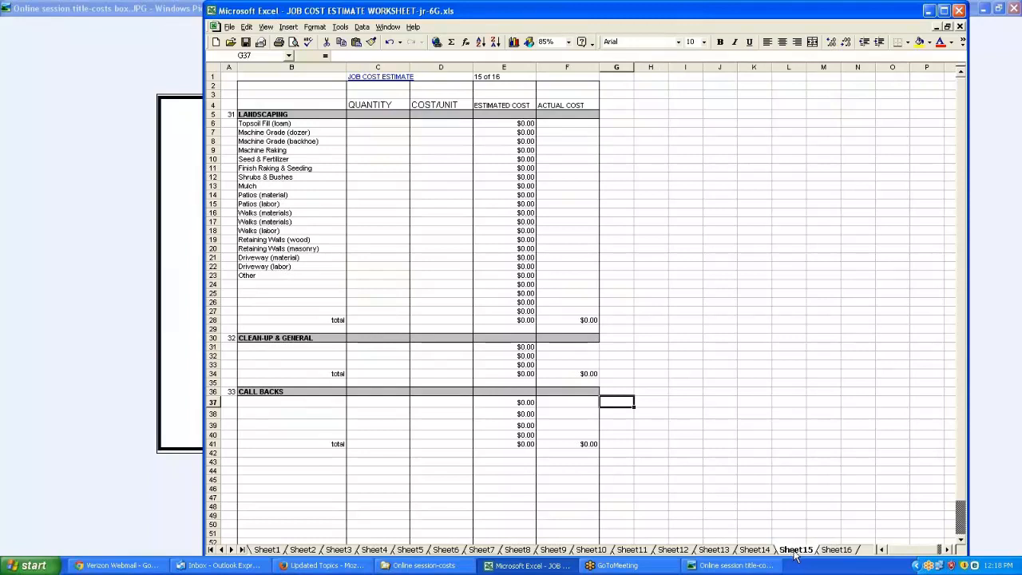
{"action": "left_click", "coordinate": [268, 550]}
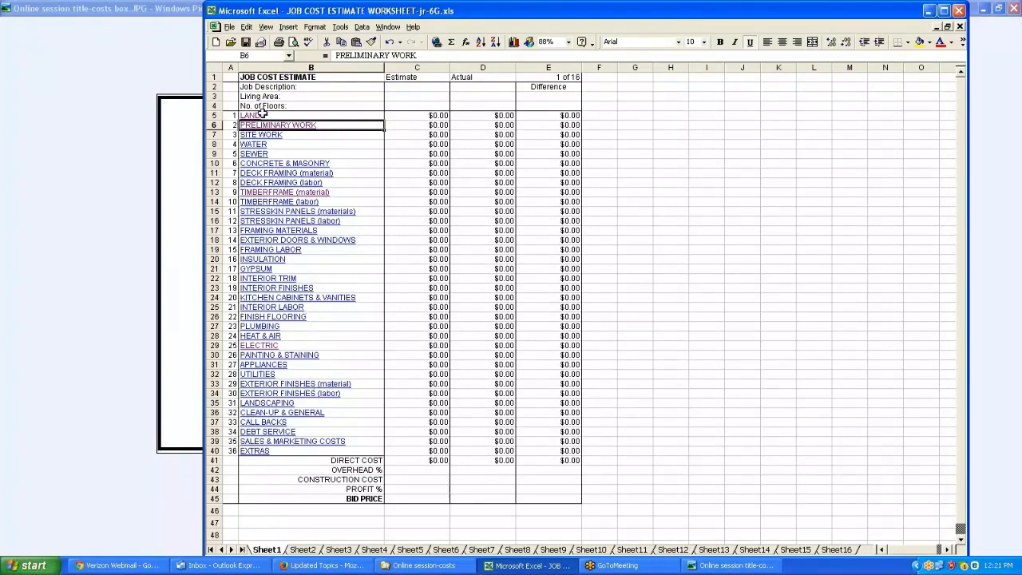
Open the print preview of the summary sheet and close it
{"action": "left_click", "coordinate": [230, 28]}
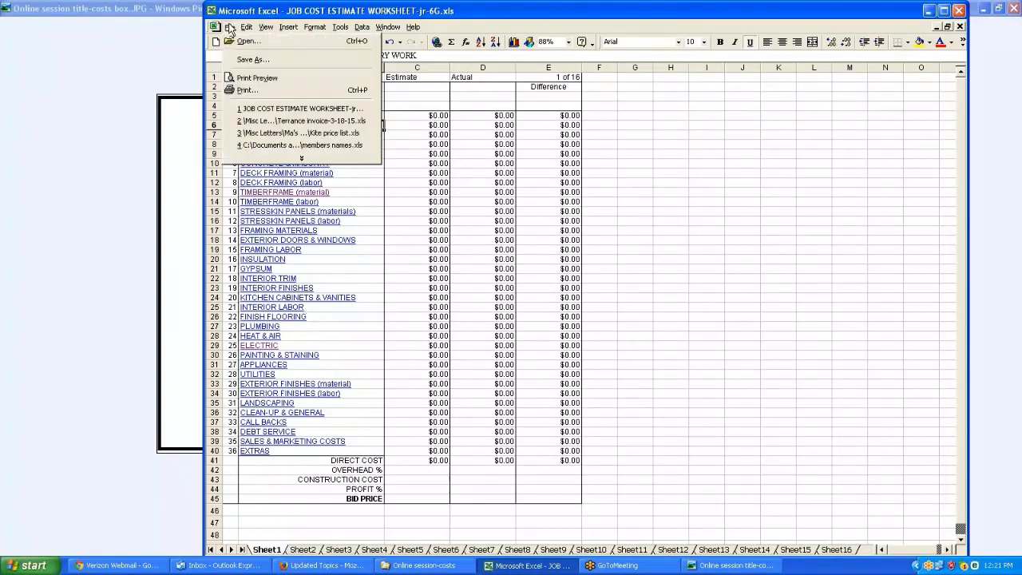
{"action": "left_click", "coordinate": [251, 78]}
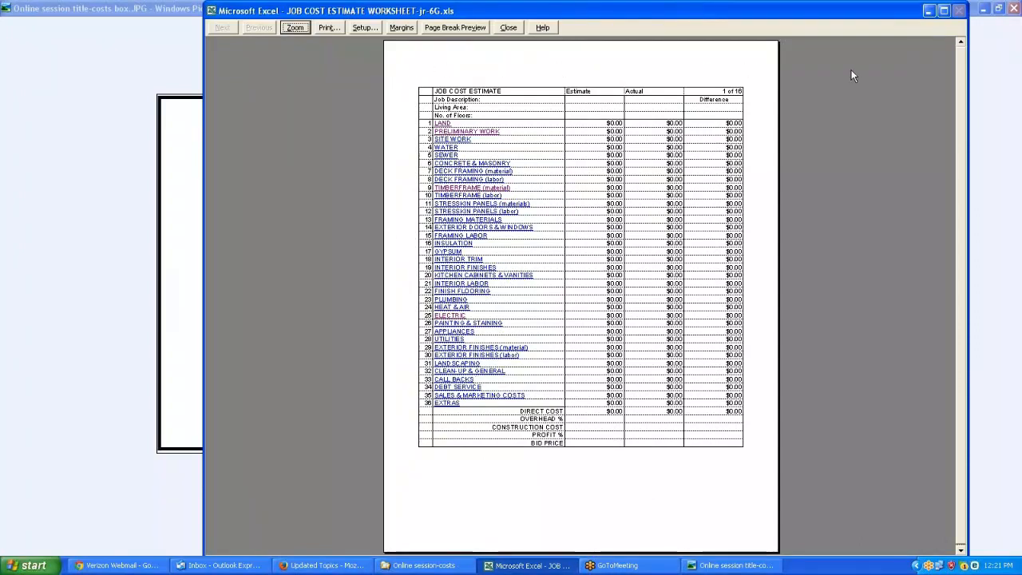
{"action": "left_click", "coordinate": [509, 28]}
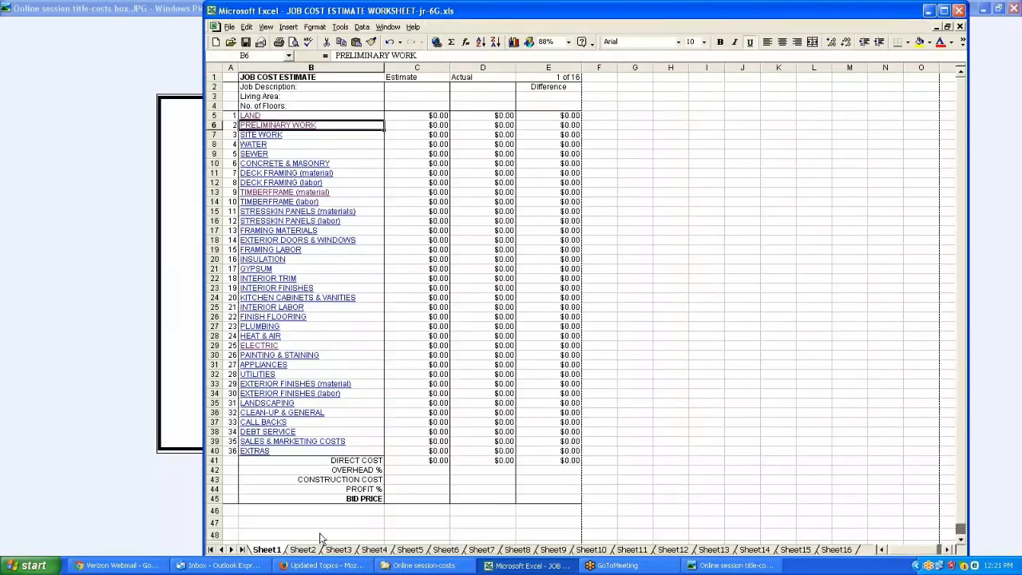
Open the print preview of the land, preliminary, site work and water sheet and close it
{"action": "left_click", "coordinate": [313, 550]}
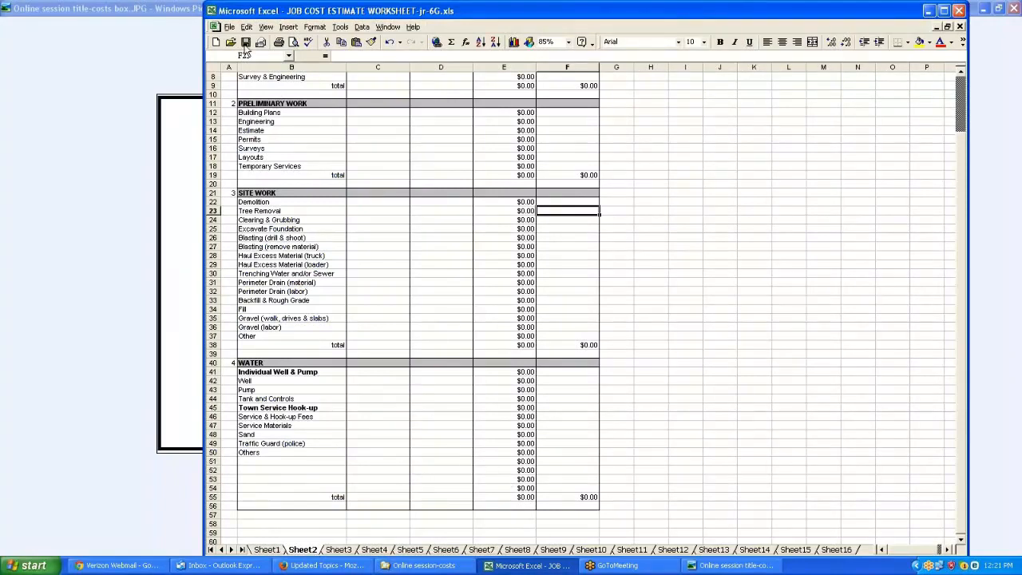
{"action": "left_click", "coordinate": [230, 27]}
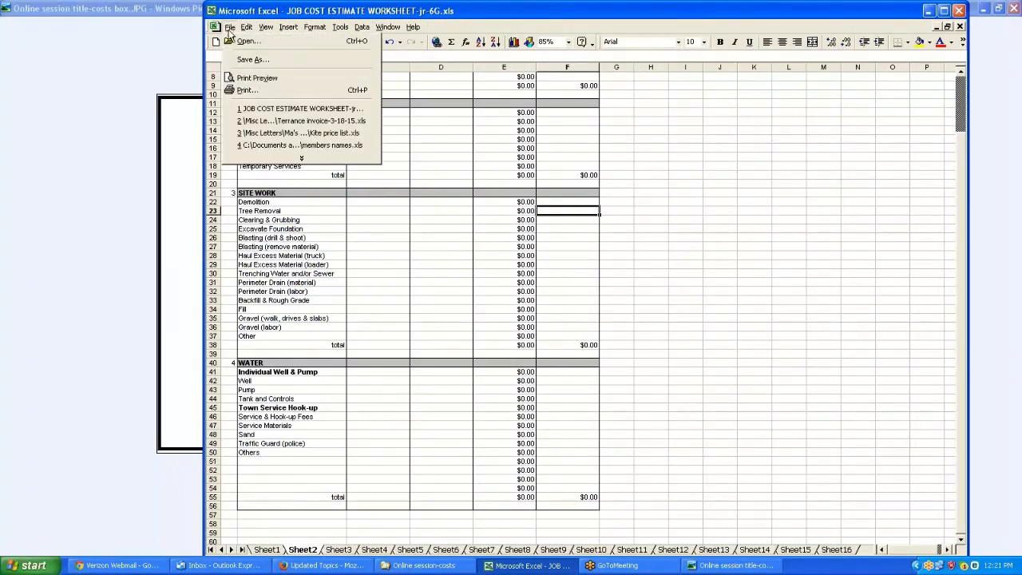
{"action": "left_click", "coordinate": [255, 80]}
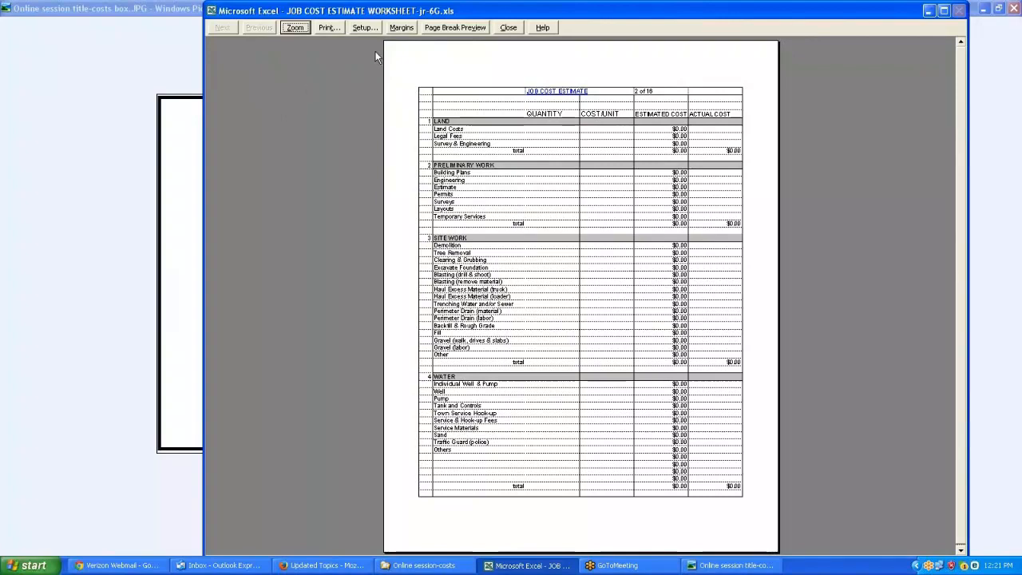
{"action": "left_click", "coordinate": [508, 27]}
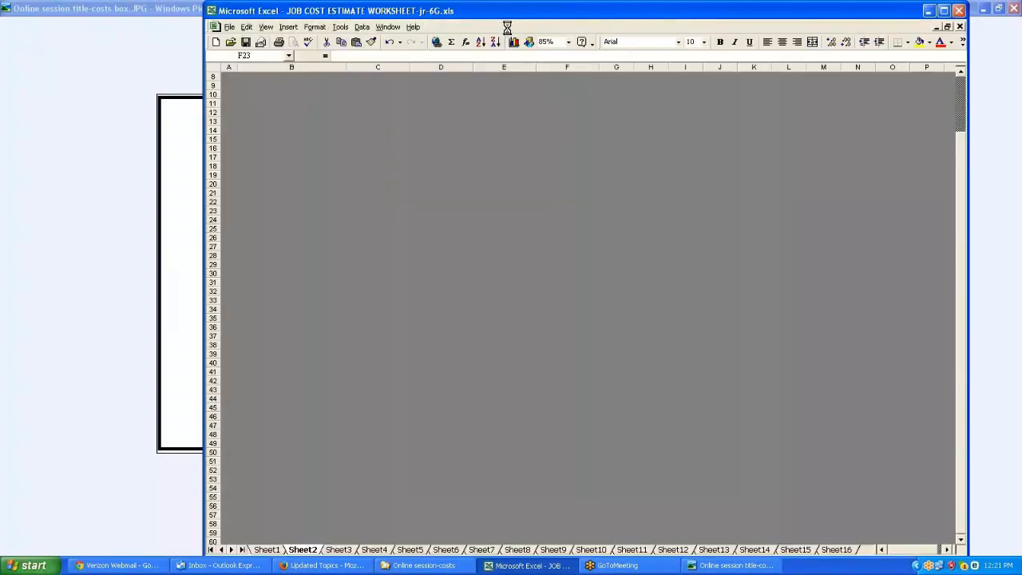
{"action": "scroll", "coordinate": [445, 132], "scroll_direction": "up", "scroll_amount": 3}
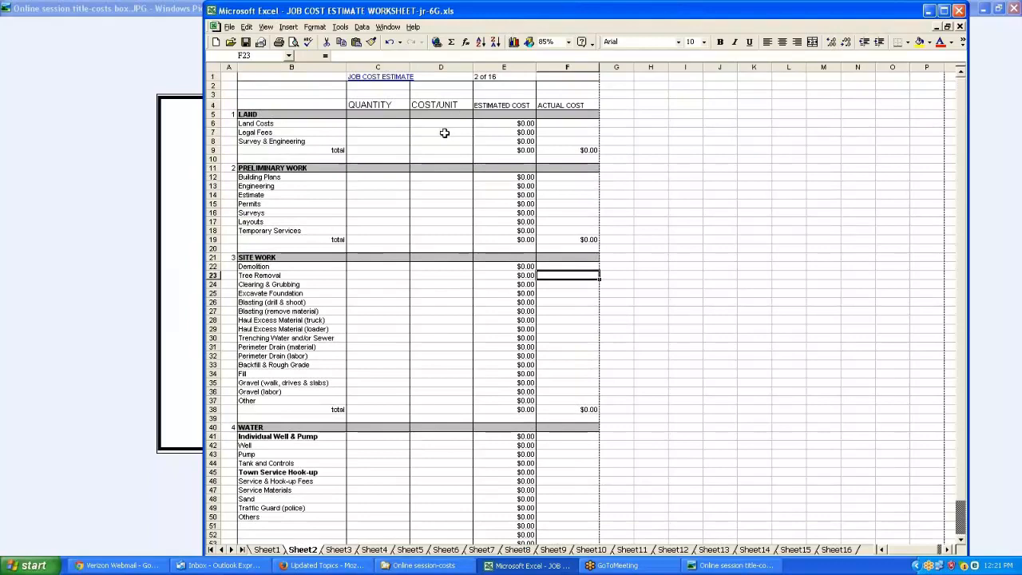